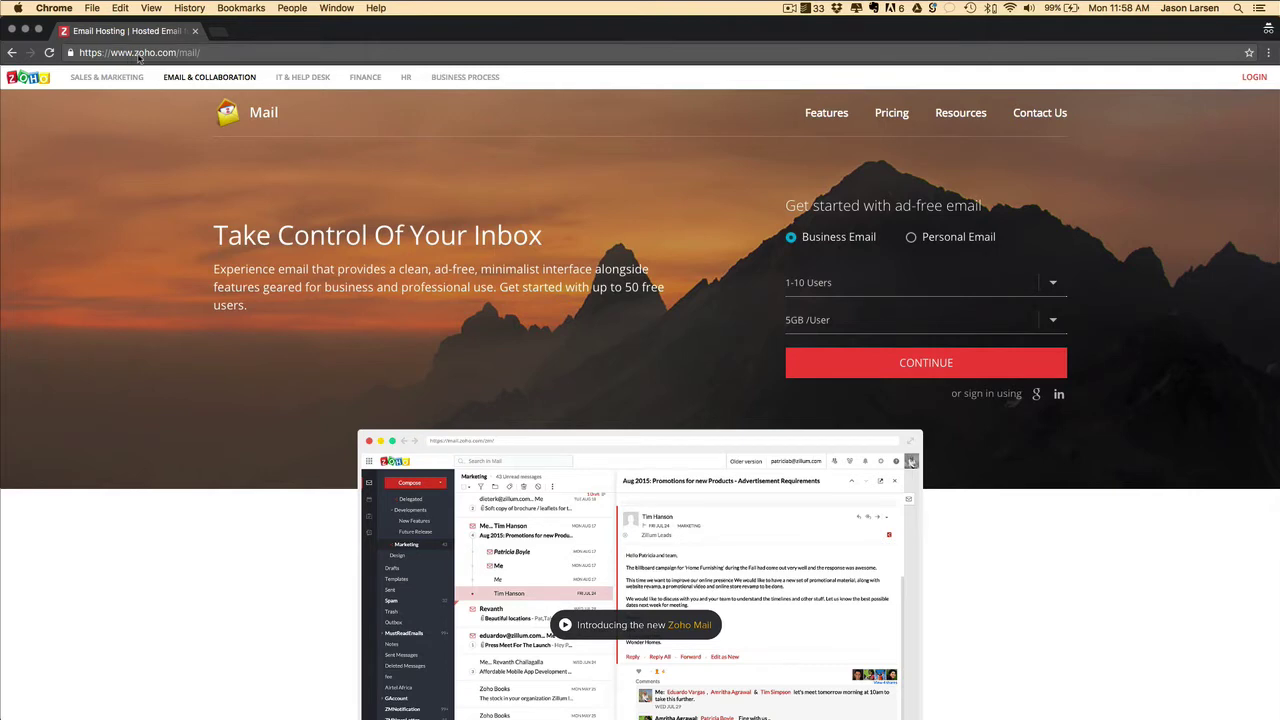
- Choose the Business Email option and select the Free plan with 5GB per user
{"action": "left_click", "coordinate": [190, 54]}
{"action": "left_click", "coordinate": [200, 52]}
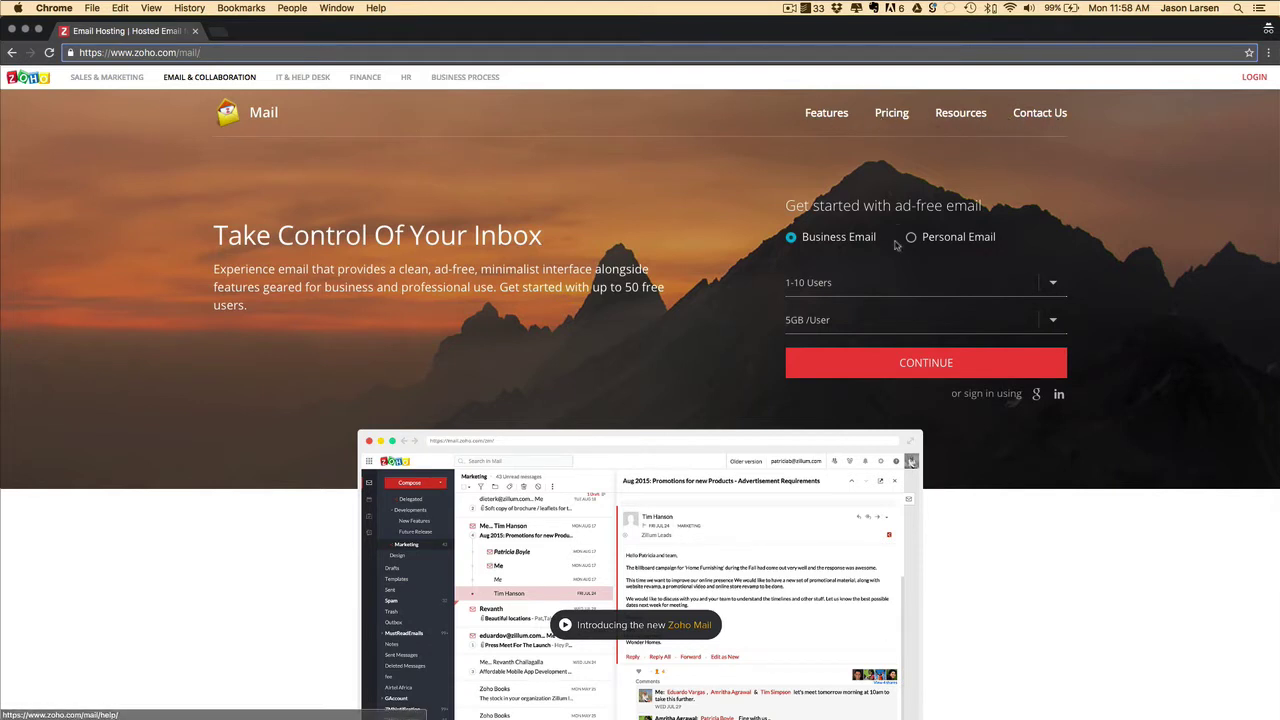
{"action": "left_click", "coordinate": [793, 237]}
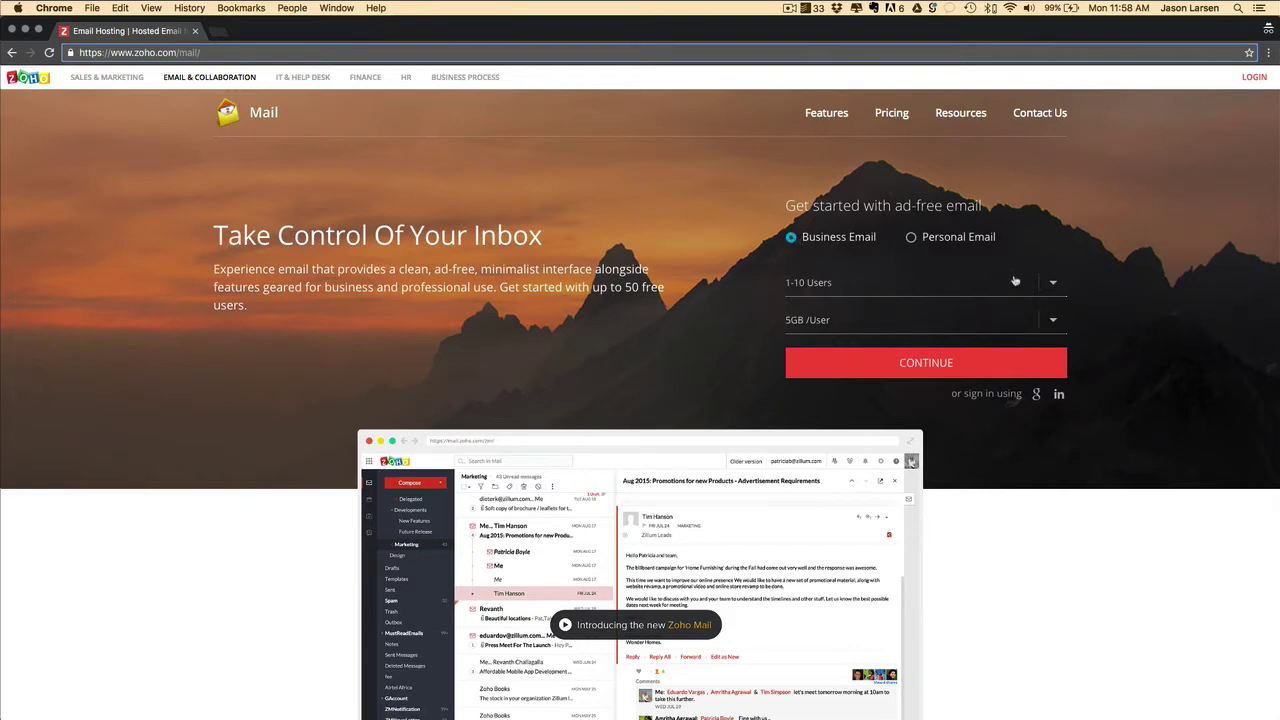
{"action": "left_click", "coordinate": [928, 372]}
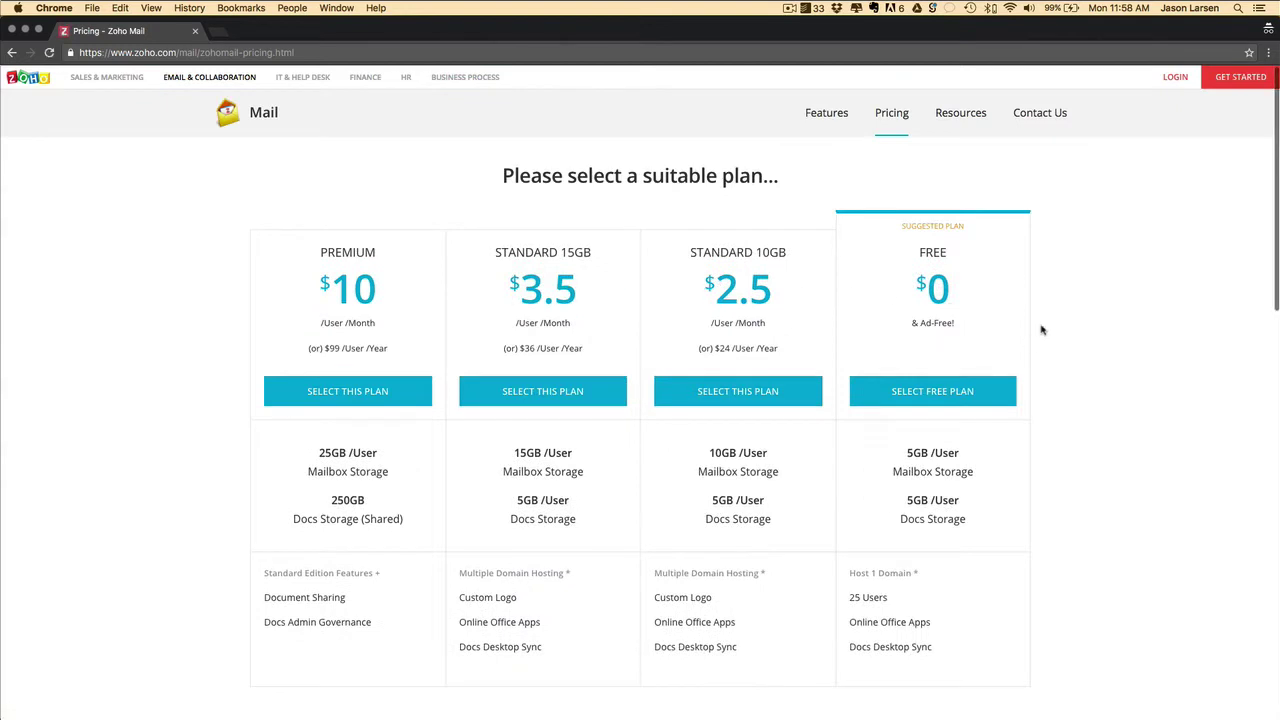
{"action": "scroll", "coordinate": [975, 346], "scroll_direction": "down", "scroll_amount": 2}
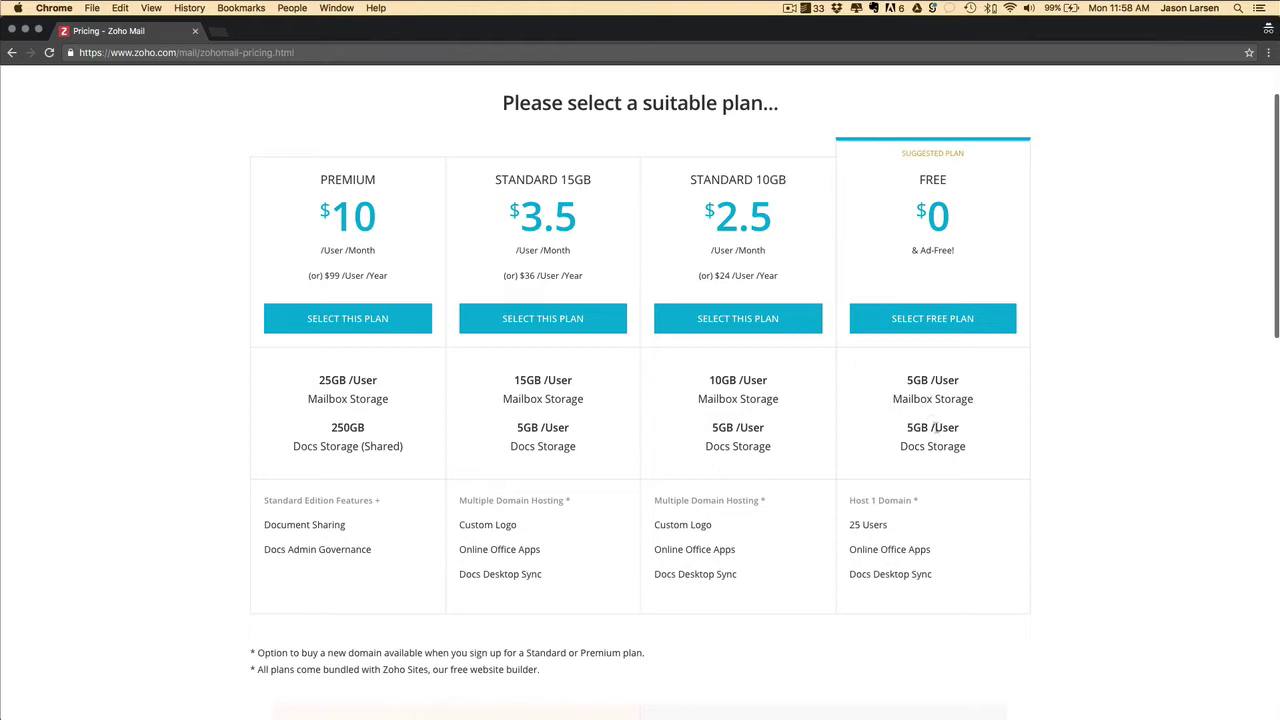
{"action": "left_click", "coordinate": [952, 327]}
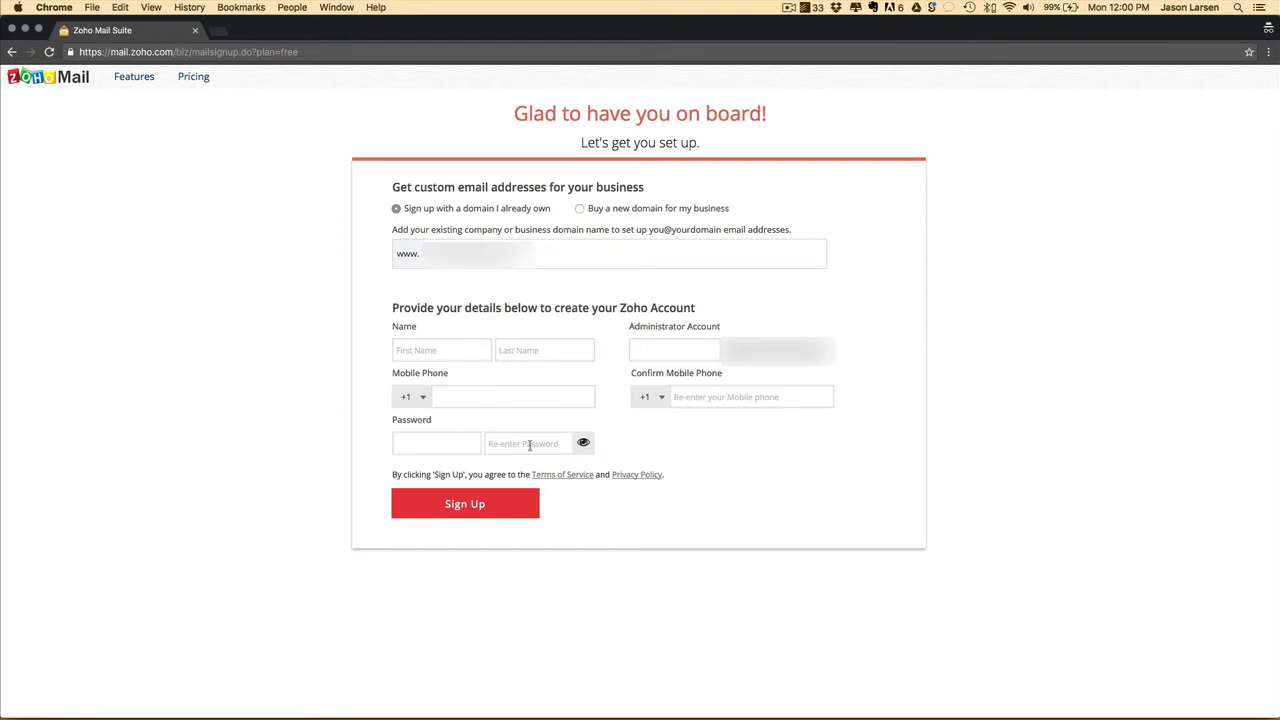
- Complete the account sign-up for the already owned domain and start the domain's setup
{"action": "left_click", "coordinate": [684, 350]}
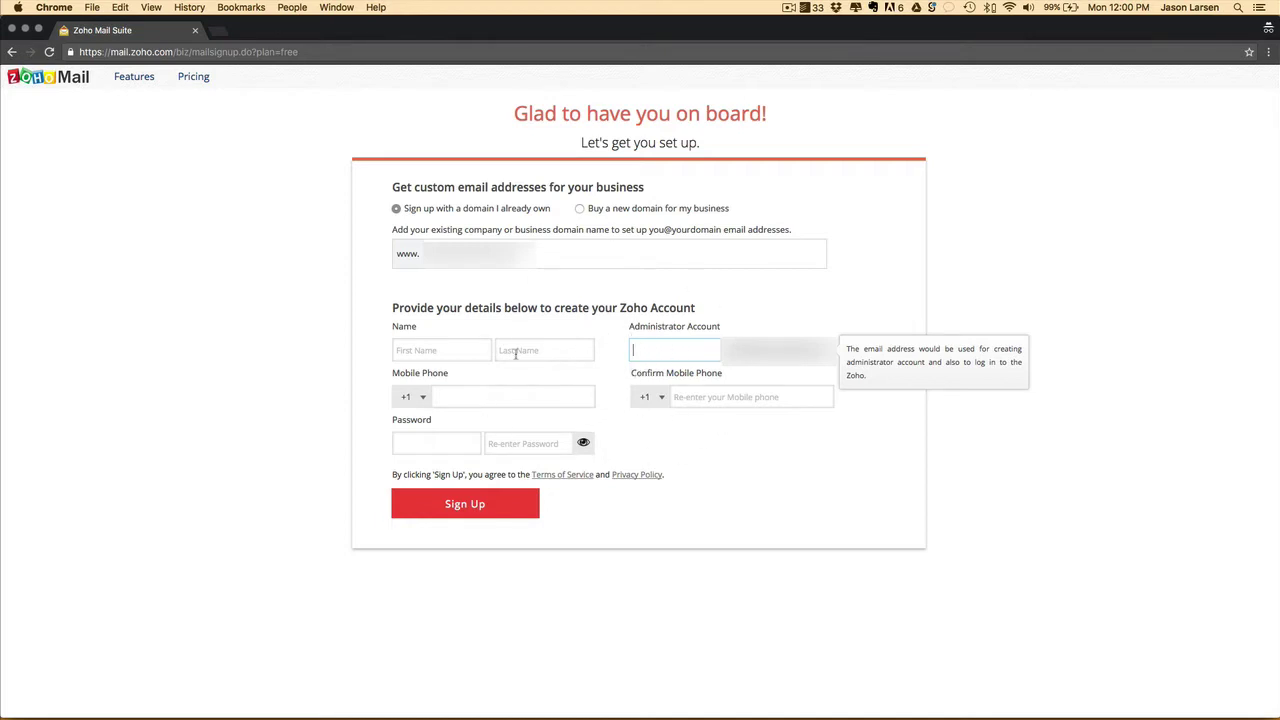
{"action": "left_click", "coordinate": [792, 299]}
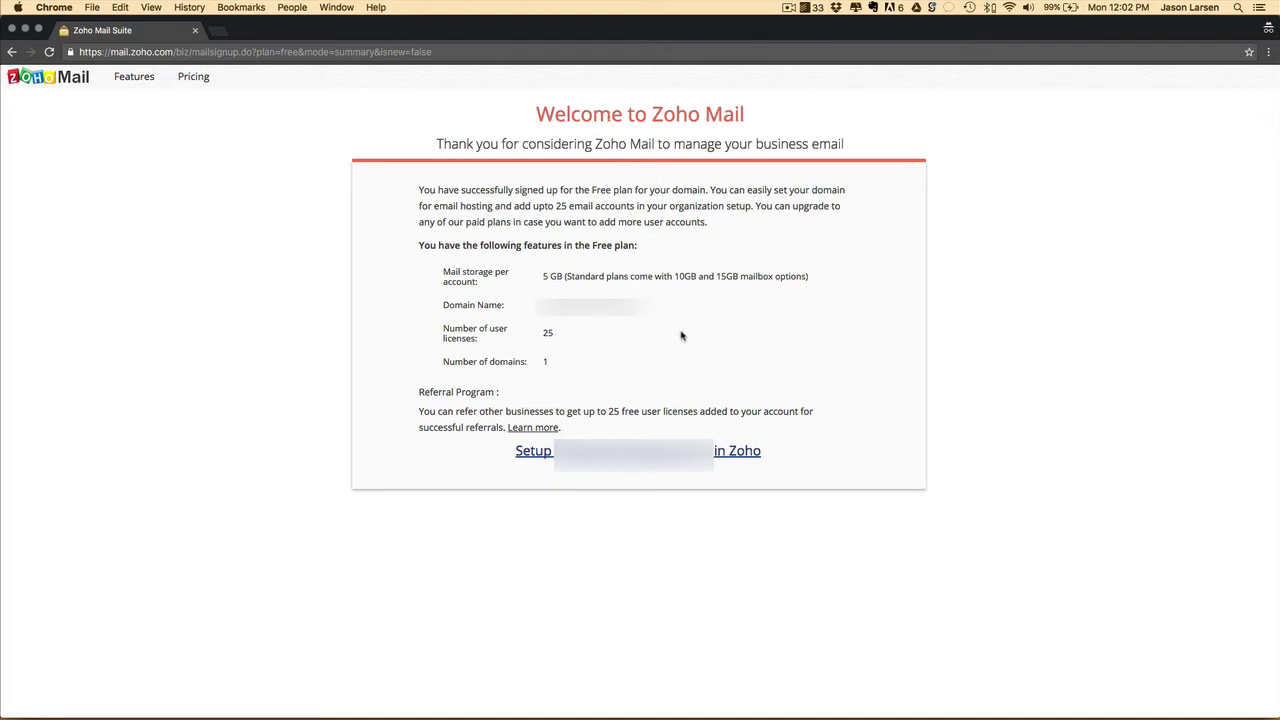
{"action": "left_click", "coordinate": [671, 451]}
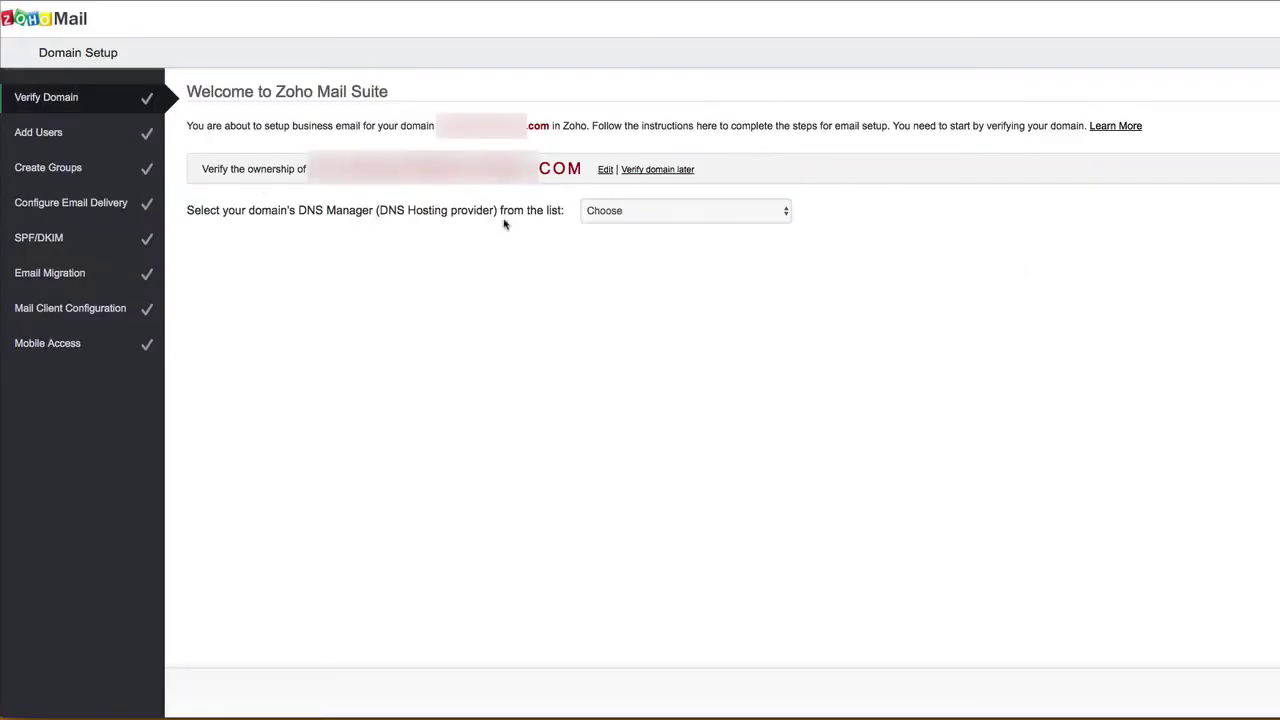
- Select GoDaddy as the domain's DNS manager and review the CNAME verification details
{"action": "left_click", "coordinate": [611, 214]}
{"action": "left_click", "coordinate": [635, 226]}
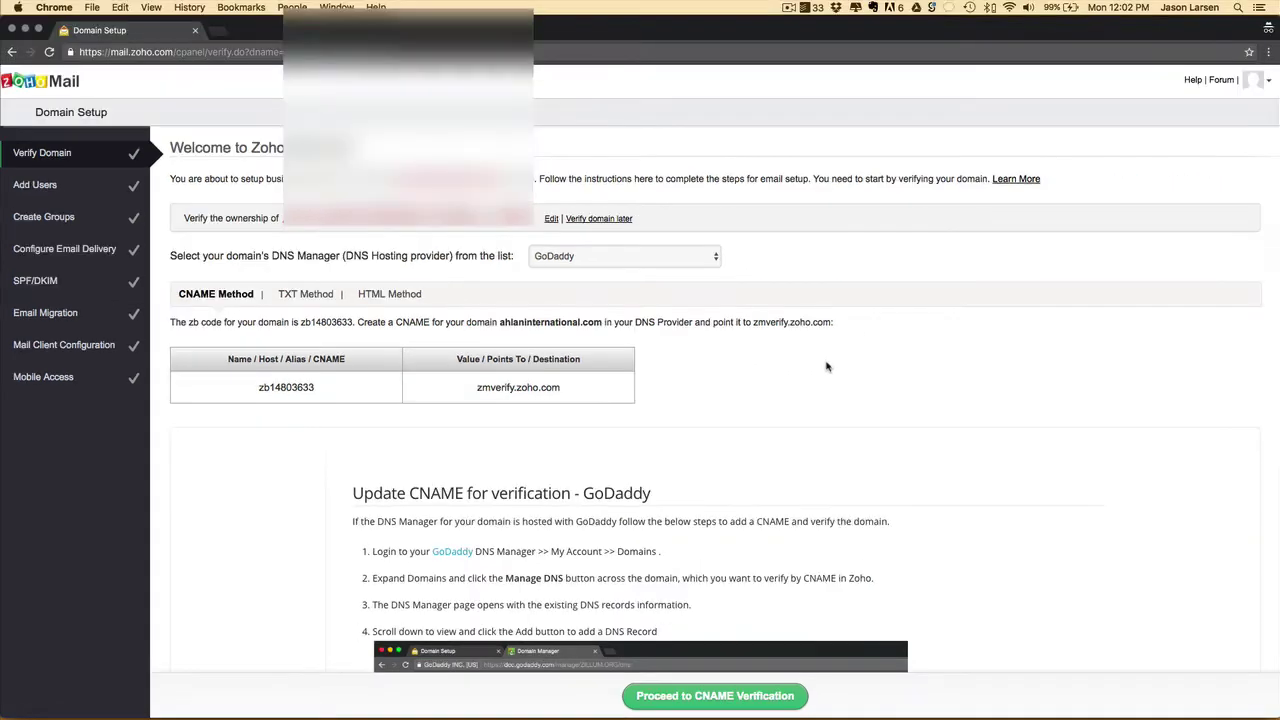
{"action": "scroll", "coordinate": [912, 332], "scroll_direction": "down", "scroll_amount": 1}
{"action": "scroll", "coordinate": [912, 332], "scroll_direction": "up", "scroll_amount": 1}
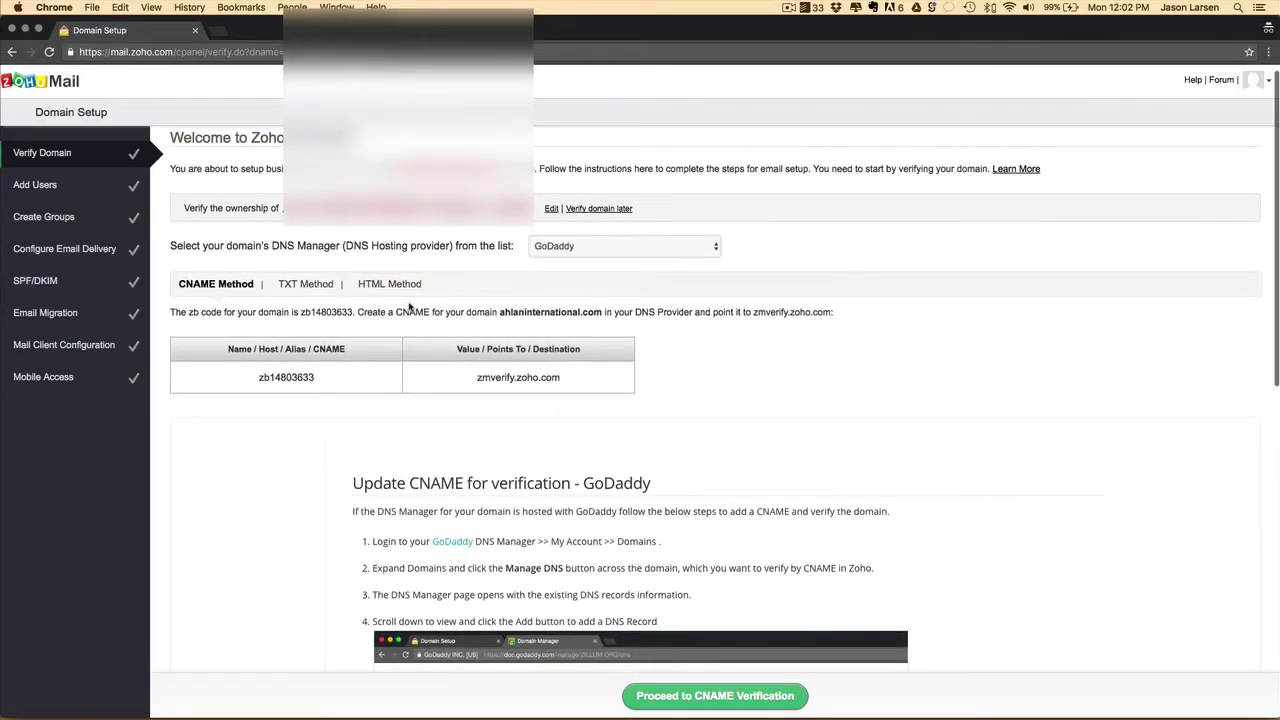
{"action": "scroll", "coordinate": [380, 330], "scroll_direction": "up", "scroll_amount": 1}
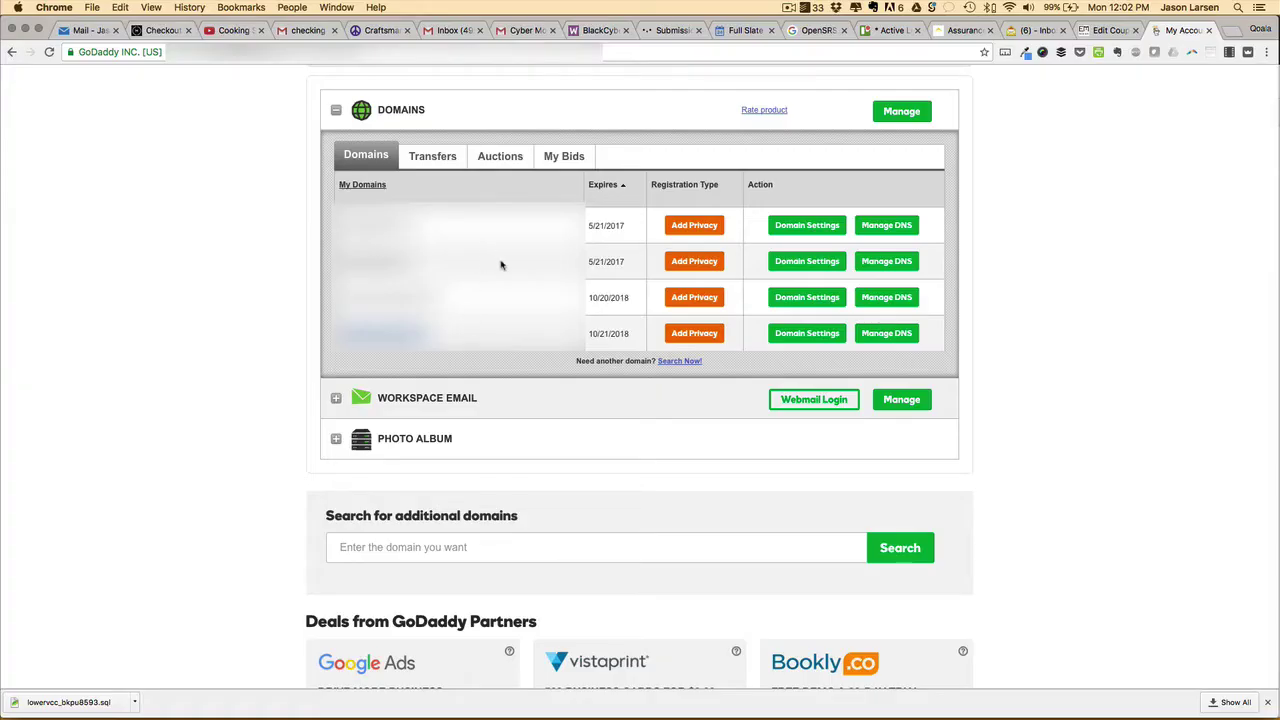
- In GoDaddy, manage the DNS of the last listed domain and start a new record of type CNAME
{"action": "left_click", "coordinate": [890, 342]}
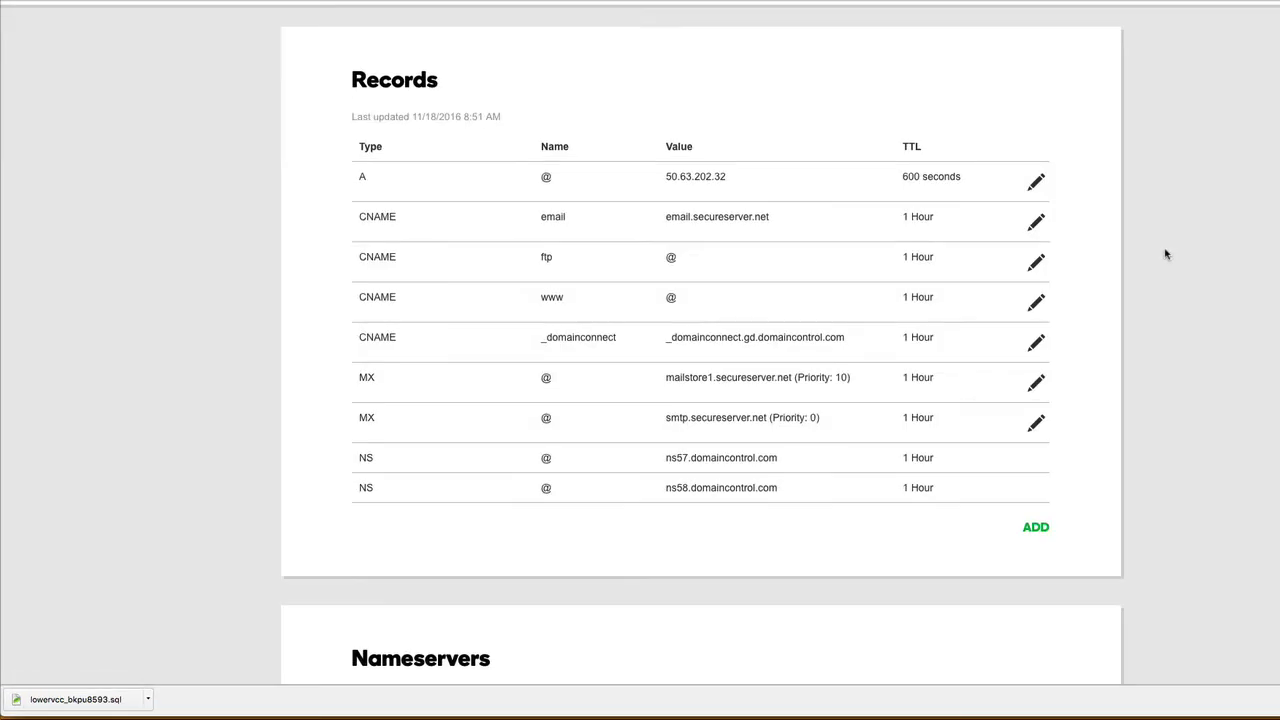
{"action": "left_click", "coordinate": [1036, 527]}
{"action": "left_click", "coordinate": [504, 566]}
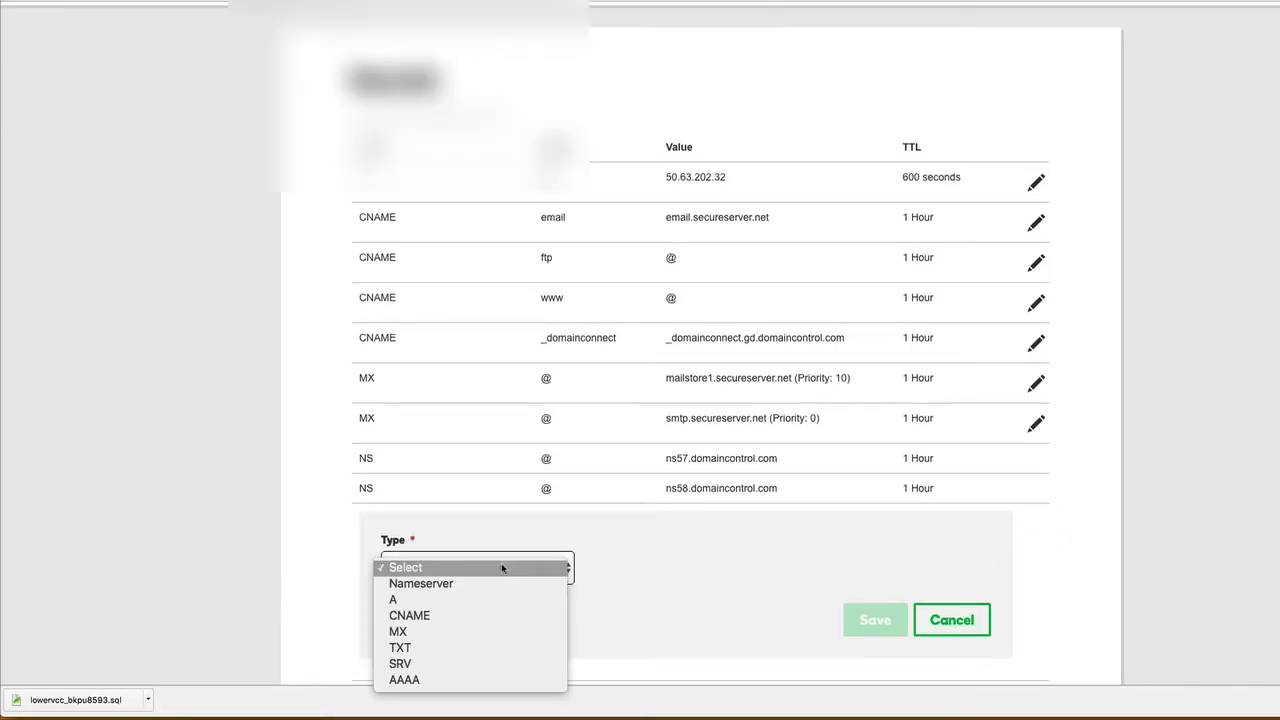
{"action": "left_click", "coordinate": [475, 618]}
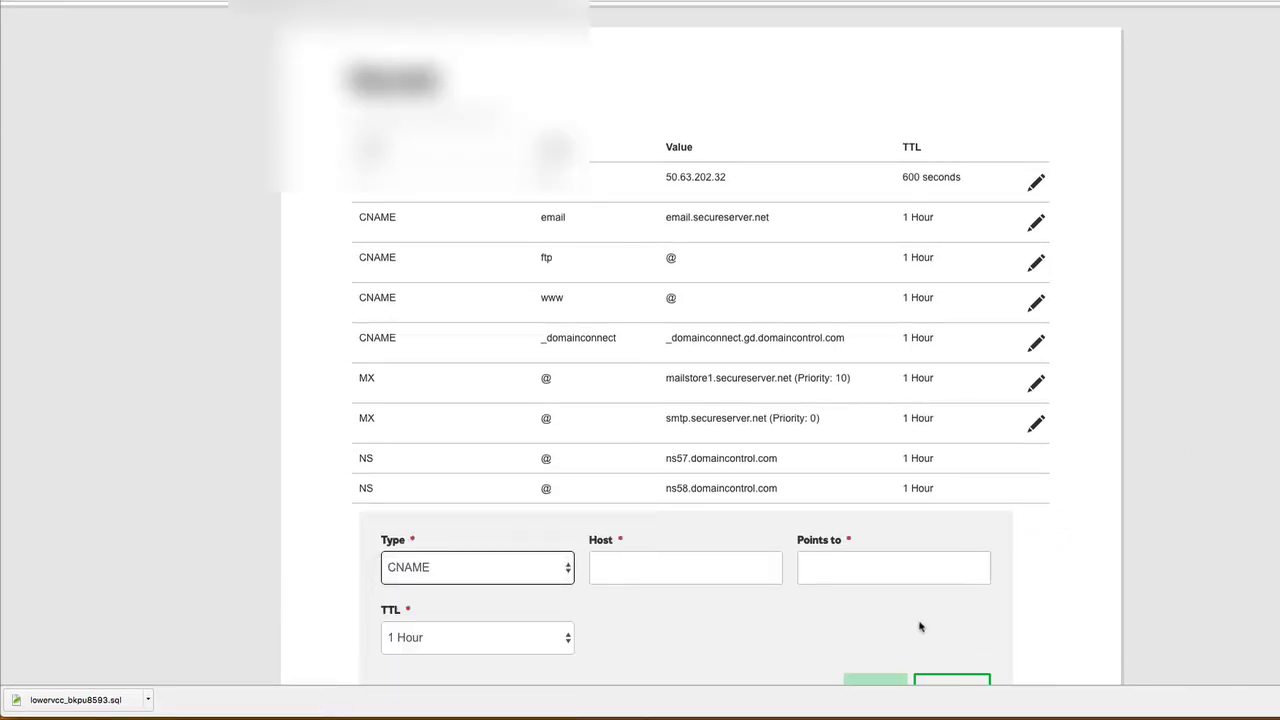
- Copy the zb verification code from the Zoho domain setup into the Host field of the new GoDaddy record
{"action": "left_click", "coordinate": [643, 565]}
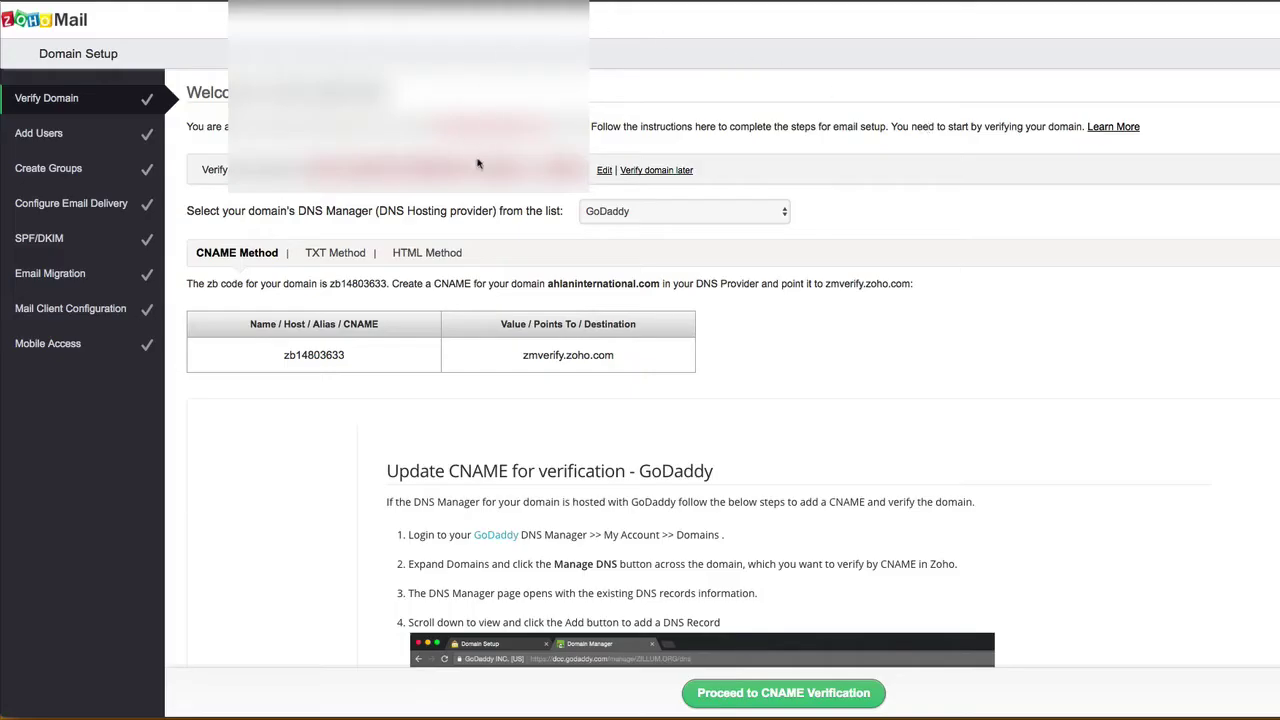
{"action": "double_click", "coordinate": [317, 358]}
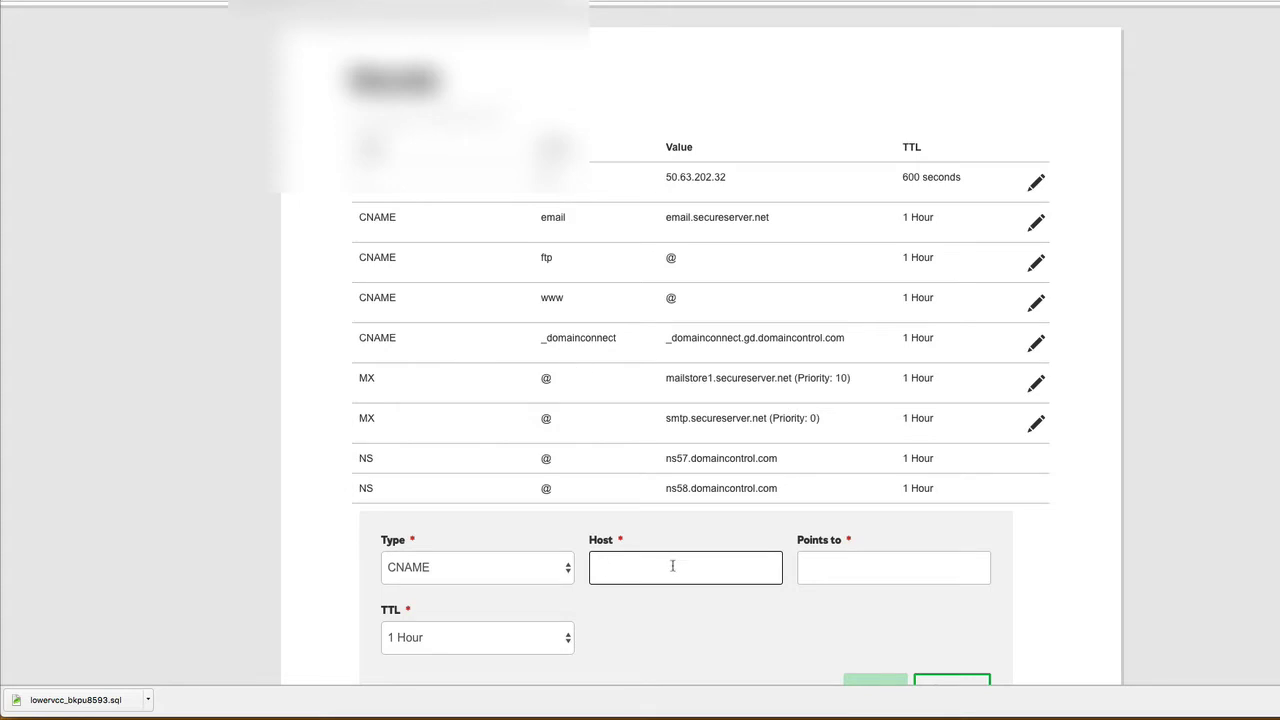
{"action": "type", "text": "zb14803633"}
{"action": "key", "text": "Tab"}
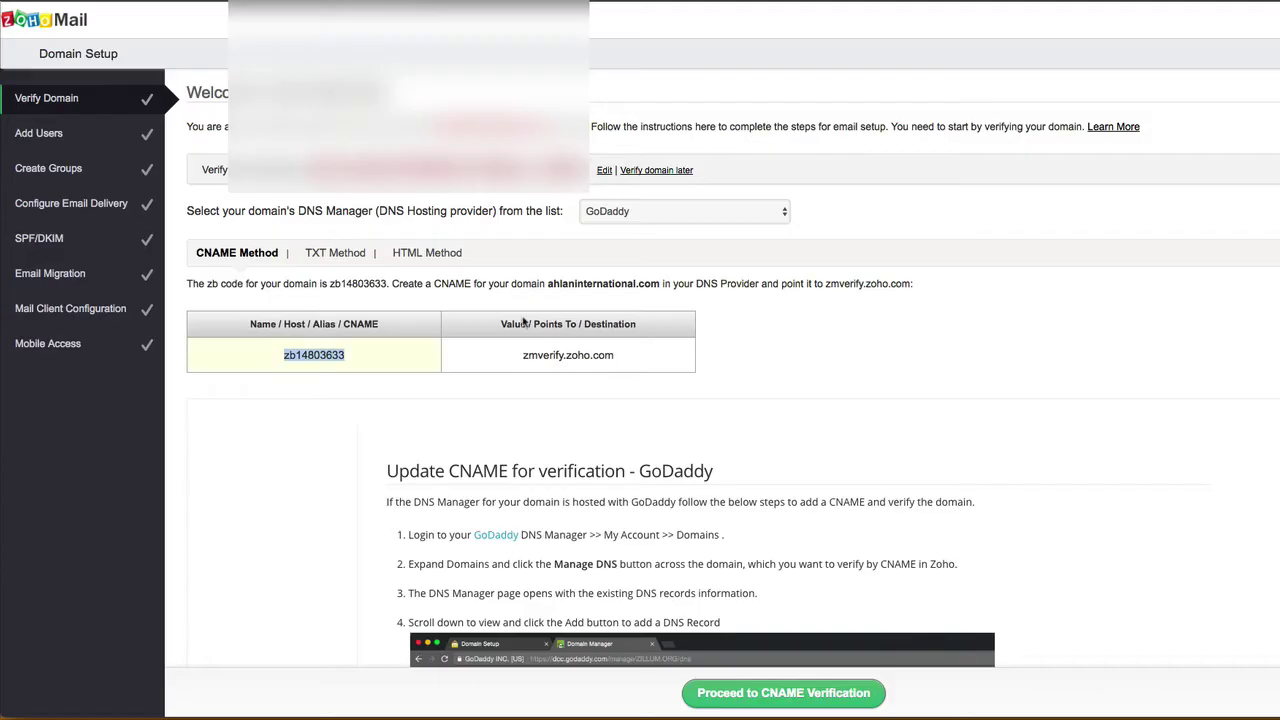
- Point the new CNAME record to zmverify.zoho.com, copied from the Zoho setup page, and save the record
{"action": "double_click", "coordinate": [556, 357]}
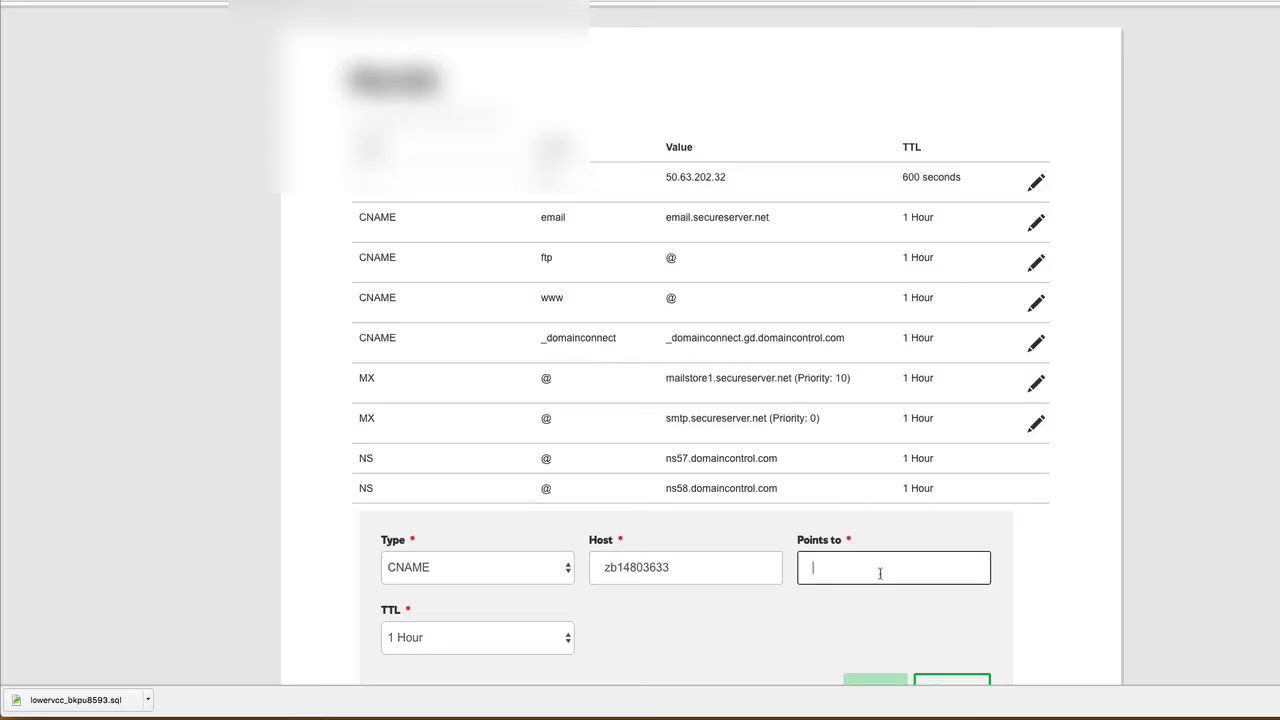
{"action": "type", "text": "zmverify.zoho.com"}
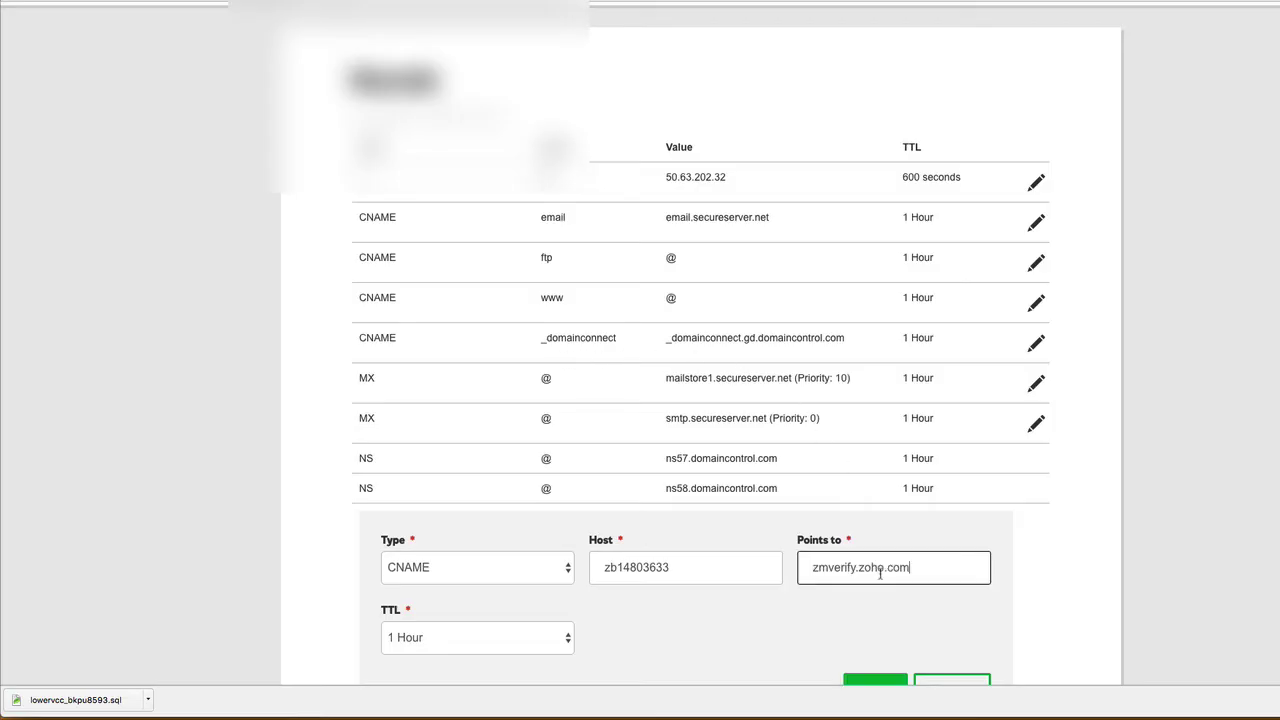
{"action": "left_click", "coordinate": [636, 643]}
{"action": "scroll", "coordinate": [1193, 469], "scroll_direction": "down", "scroll_amount": 4}
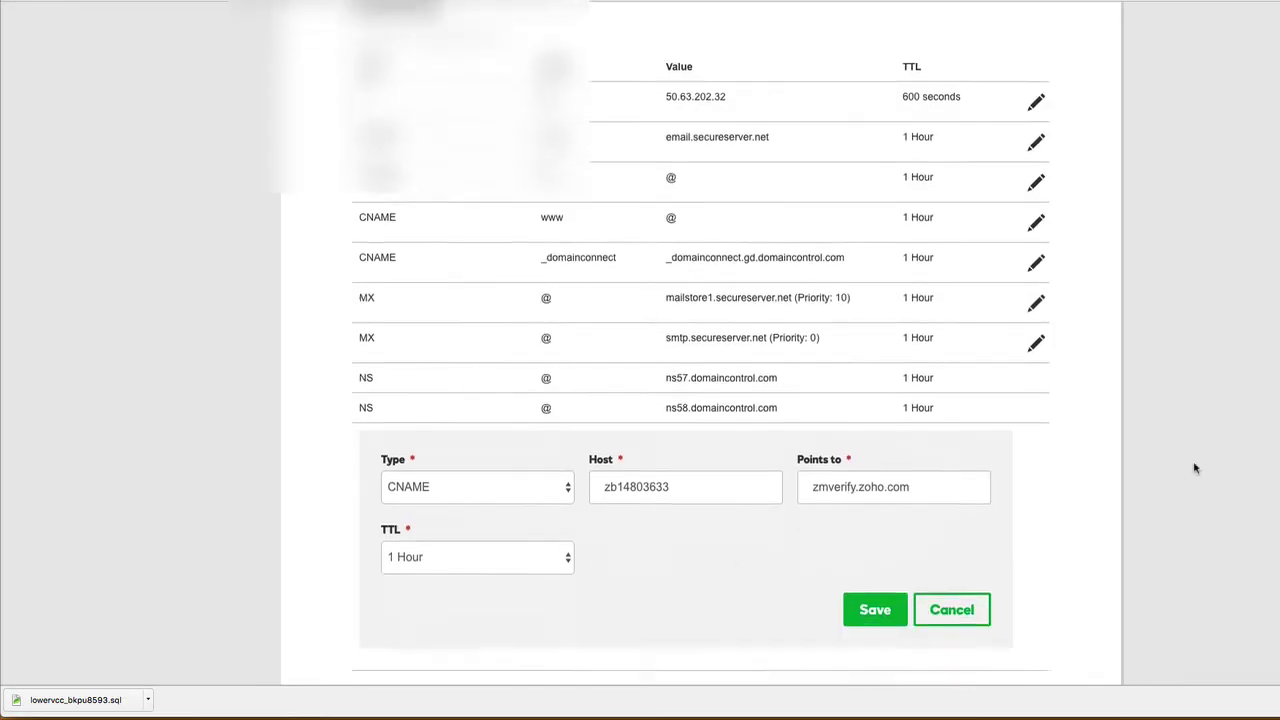
{"action": "left_click", "coordinate": [875, 505]}
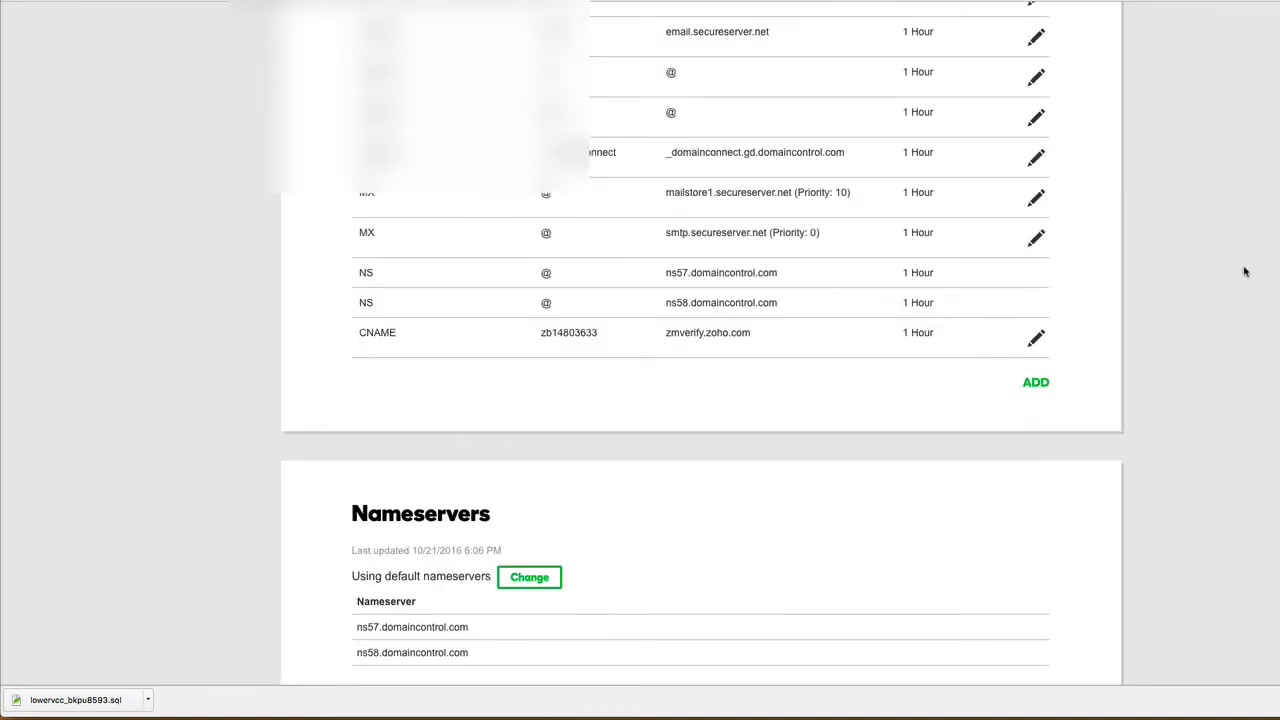
- Return to the Zoho domain setup, read through the GoDaddy instructions and try to verify the domain by CNAME
{"action": "key", "text": "ctrl+shift+Tab"}
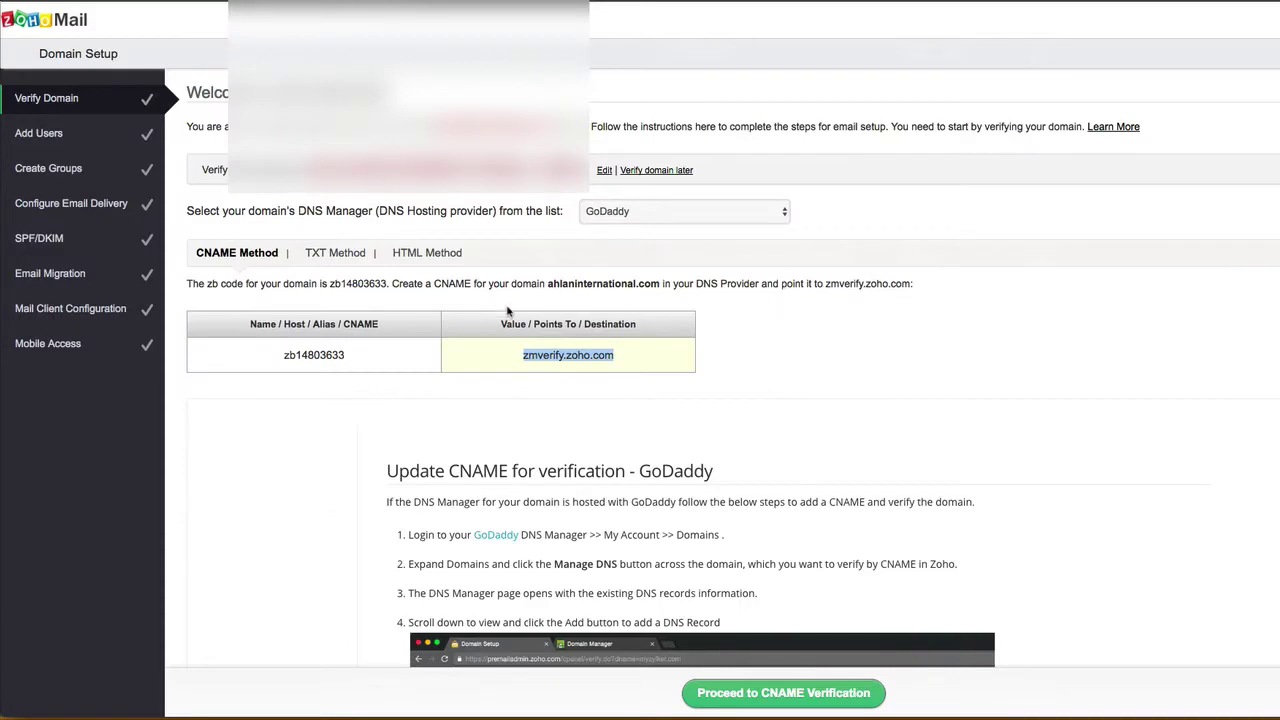
{"action": "left_click", "coordinate": [862, 418]}
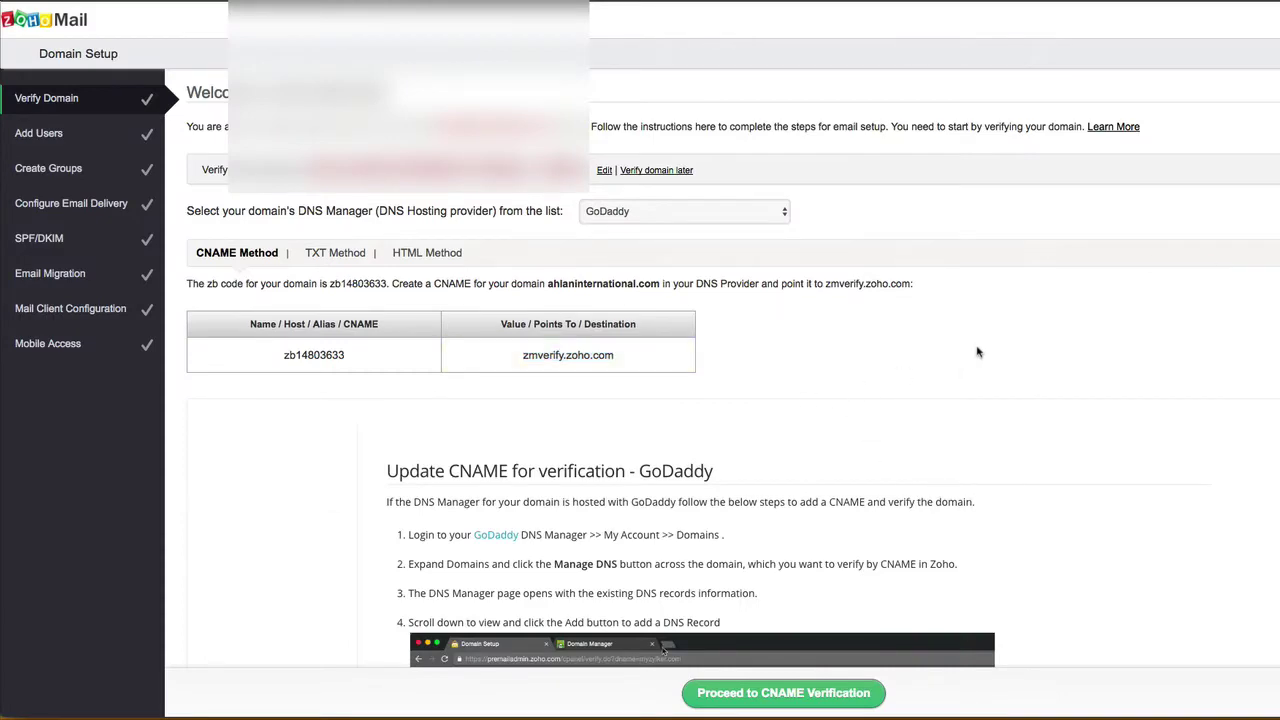
{"action": "scroll", "coordinate": [978, 352], "scroll_direction": "down", "scroll_amount": 3}
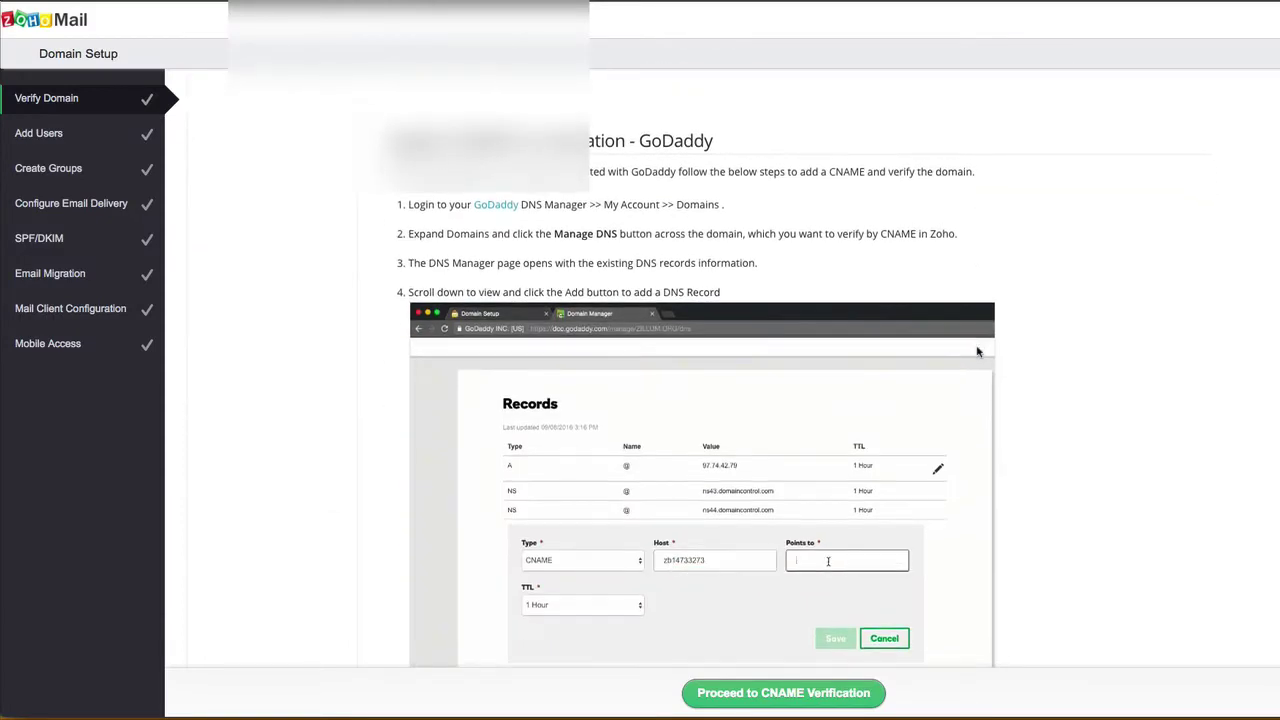
{"action": "scroll", "coordinate": [793, 490], "scroll_direction": "down", "scroll_amount": 2}
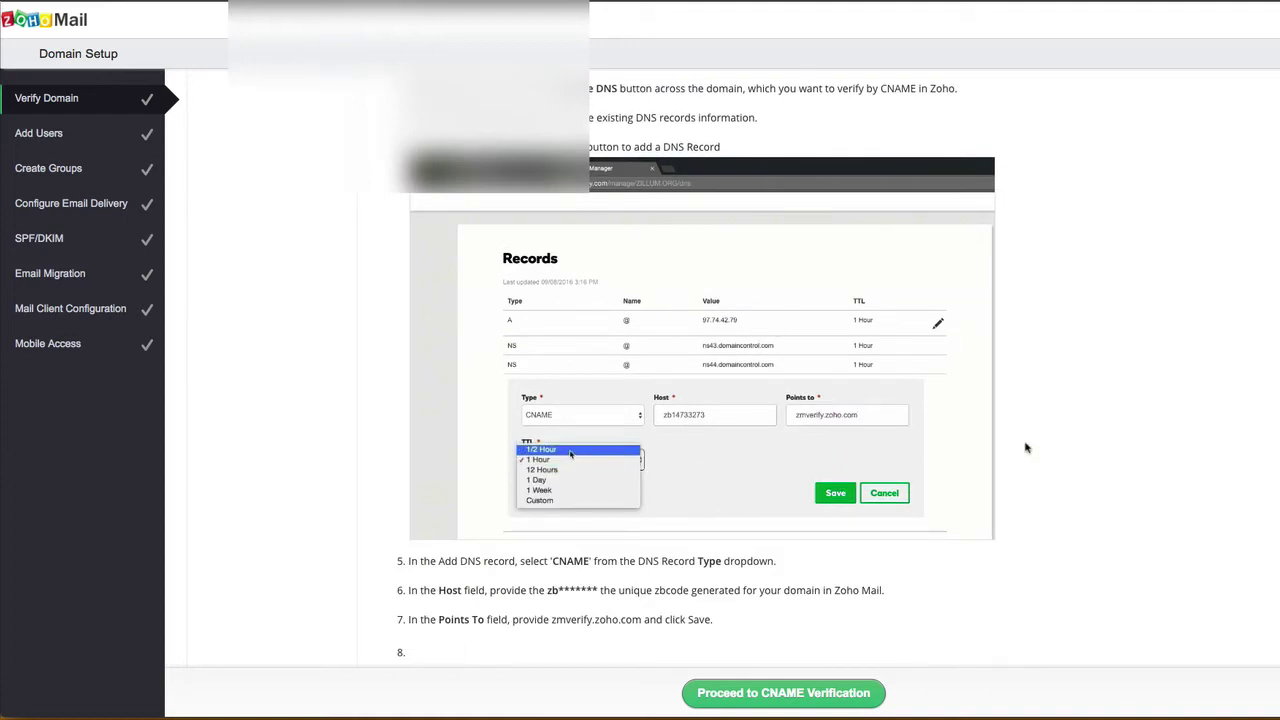
{"action": "scroll", "coordinate": [793, 490], "scroll_direction": "down", "scroll_amount": 3}
{"action": "left_click", "coordinate": [783, 693]}
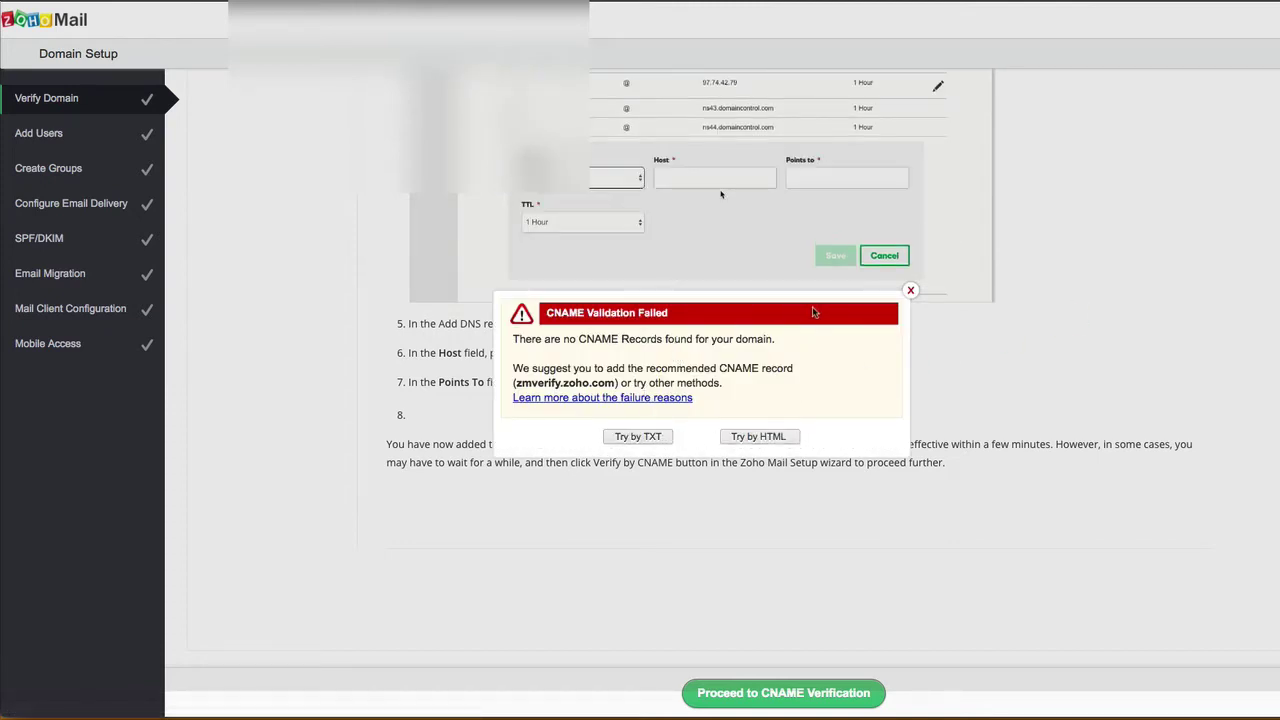
{"action": "left_click", "coordinate": [911, 291]}
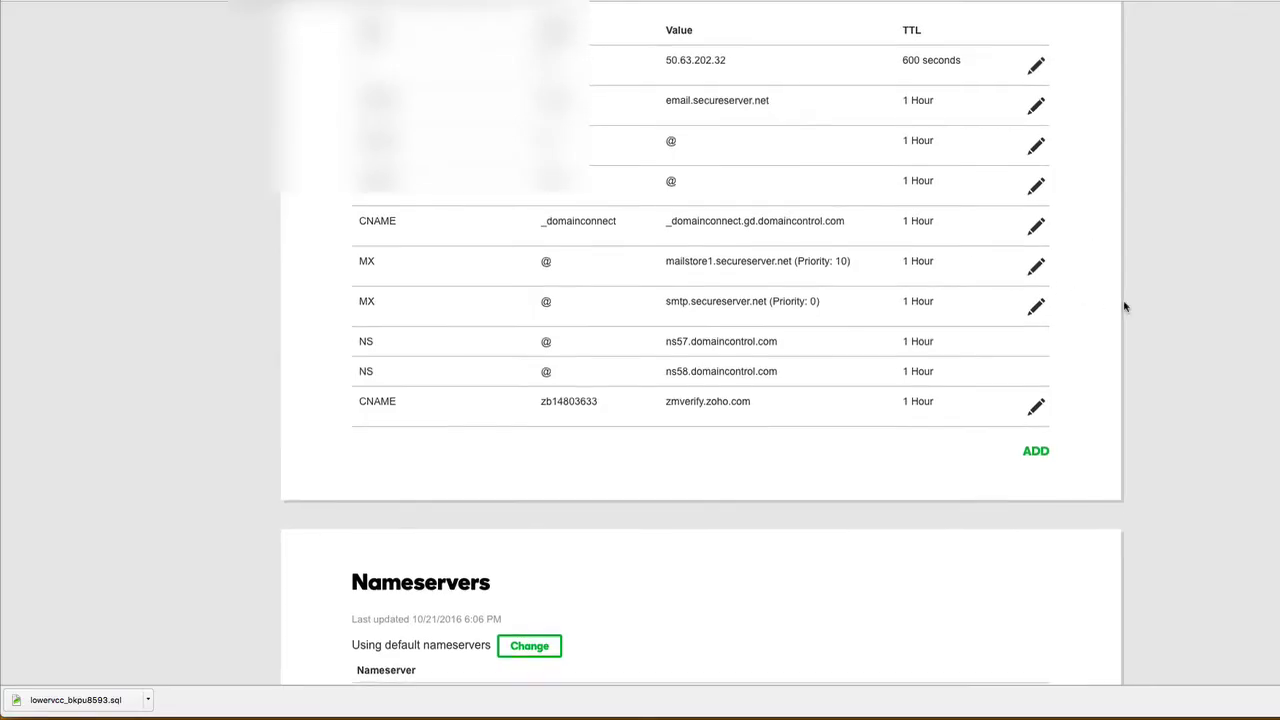
- Check the saved CNAME record in GoDaddy's DNS records and try the Zoho CNAME verification again
{"action": "scroll", "coordinate": [1124, 306], "scroll_direction": "up", "scroll_amount": 3}
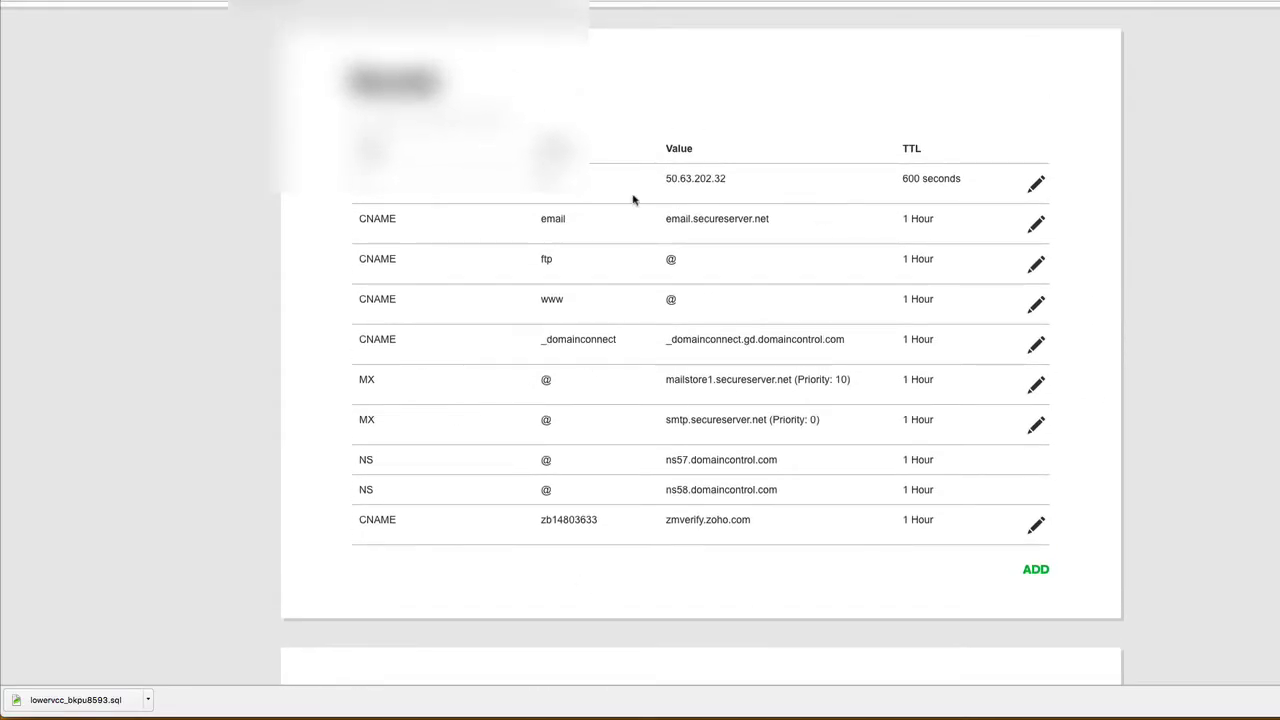
{"action": "scroll", "coordinate": [1140, 437], "scroll_direction": "up", "scroll_amount": 2}
{"action": "scroll", "coordinate": [1140, 437], "scroll_direction": "down", "scroll_amount": 3}
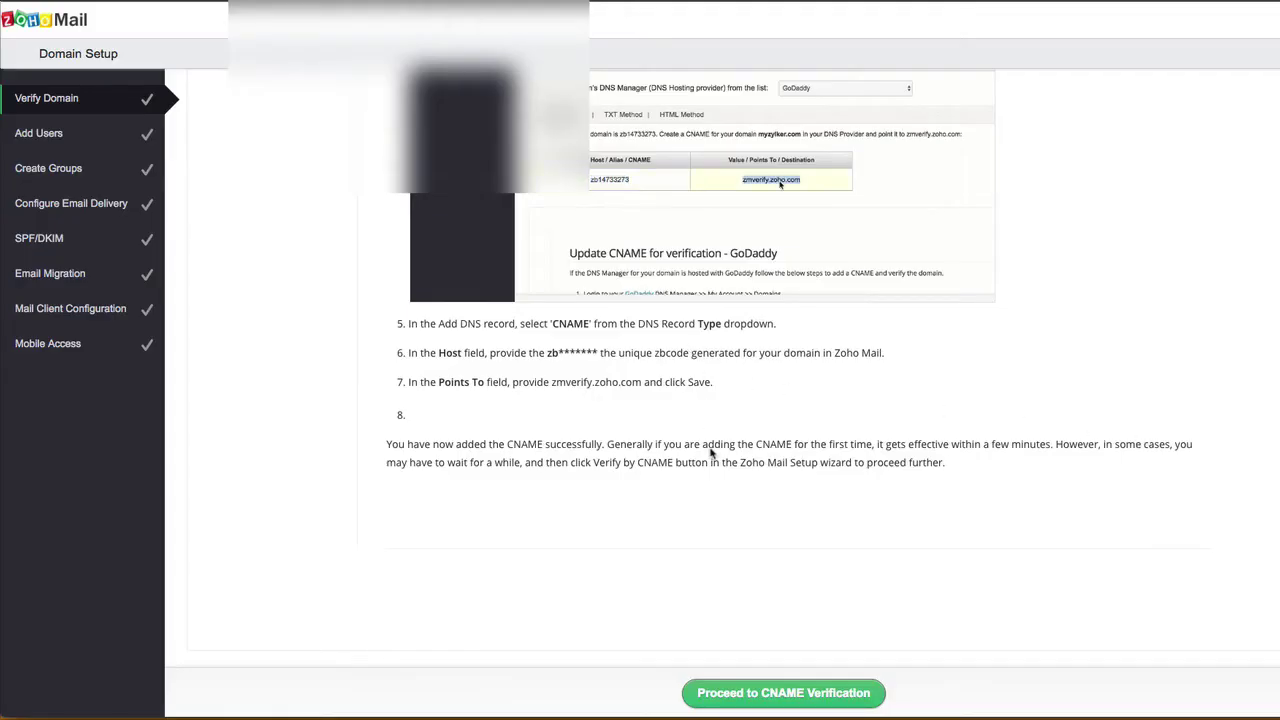
{"action": "left_click", "coordinate": [752, 694]}
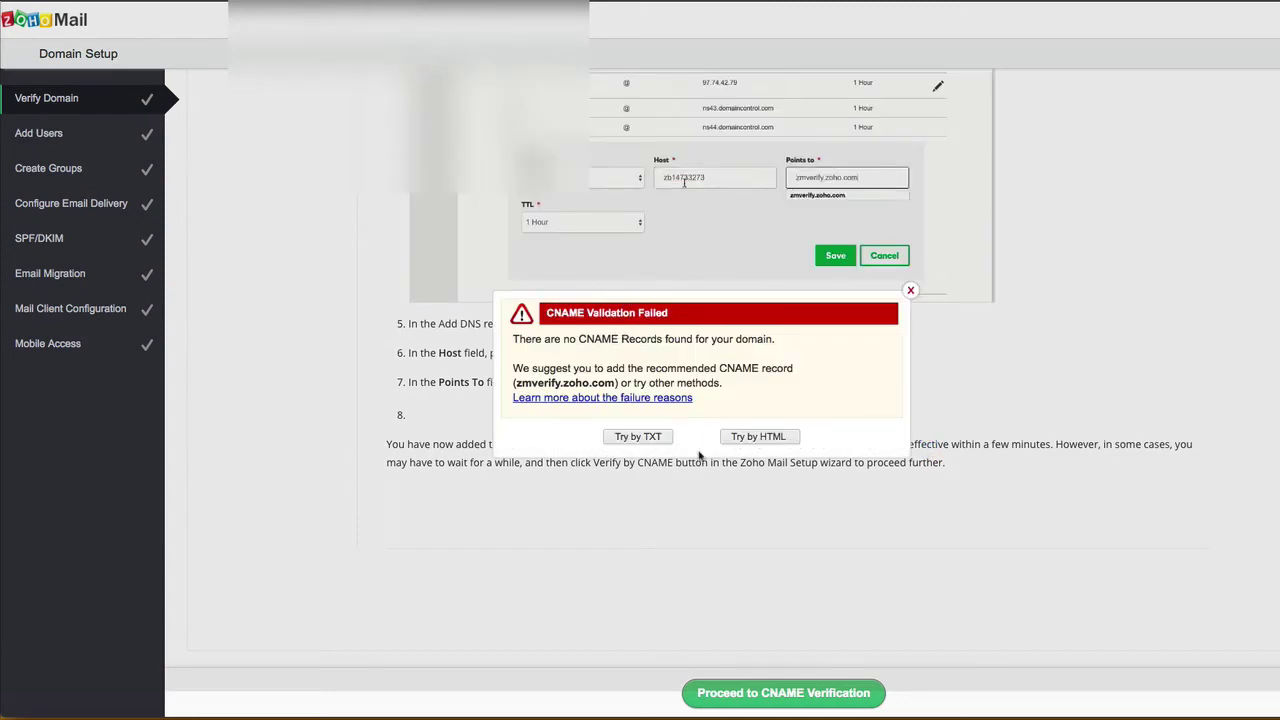
{"action": "left_click", "coordinate": [910, 290]}
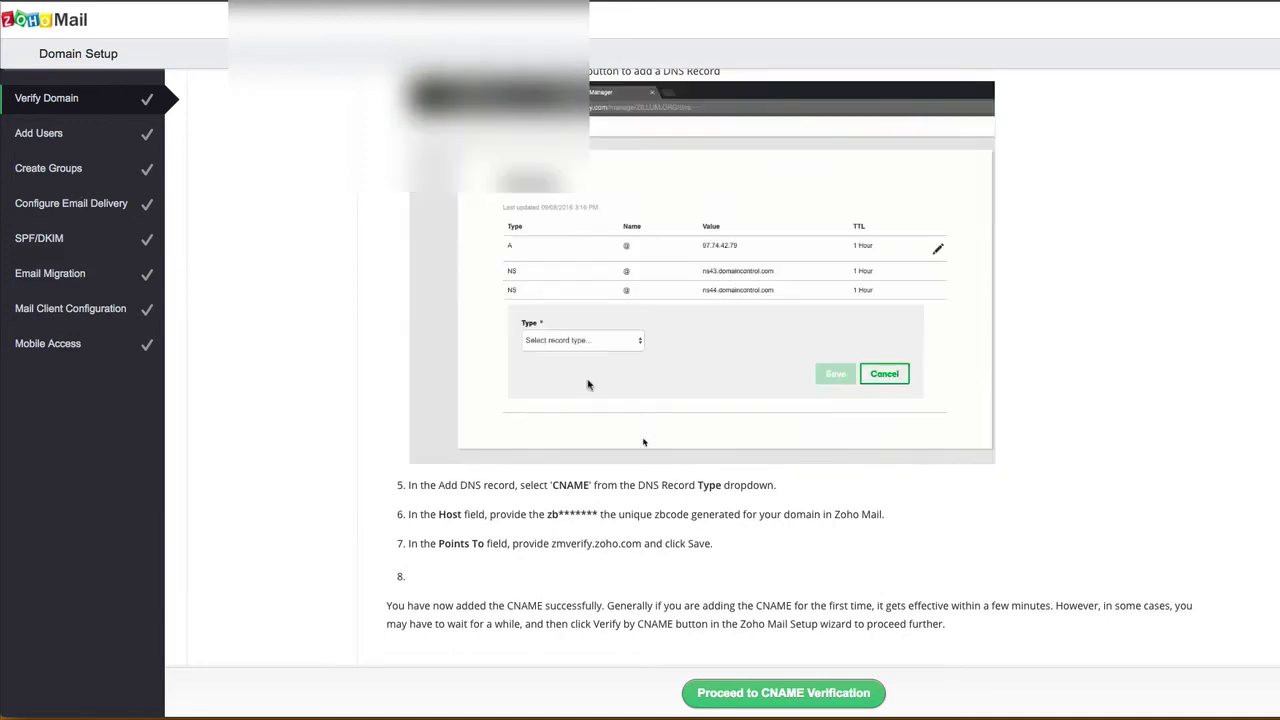
- Postpone the domain verification and open the Domains section of the Zoho Mail control panel
{"action": "scroll", "coordinate": [1032, 348], "scroll_direction": "up", "scroll_amount": 5}
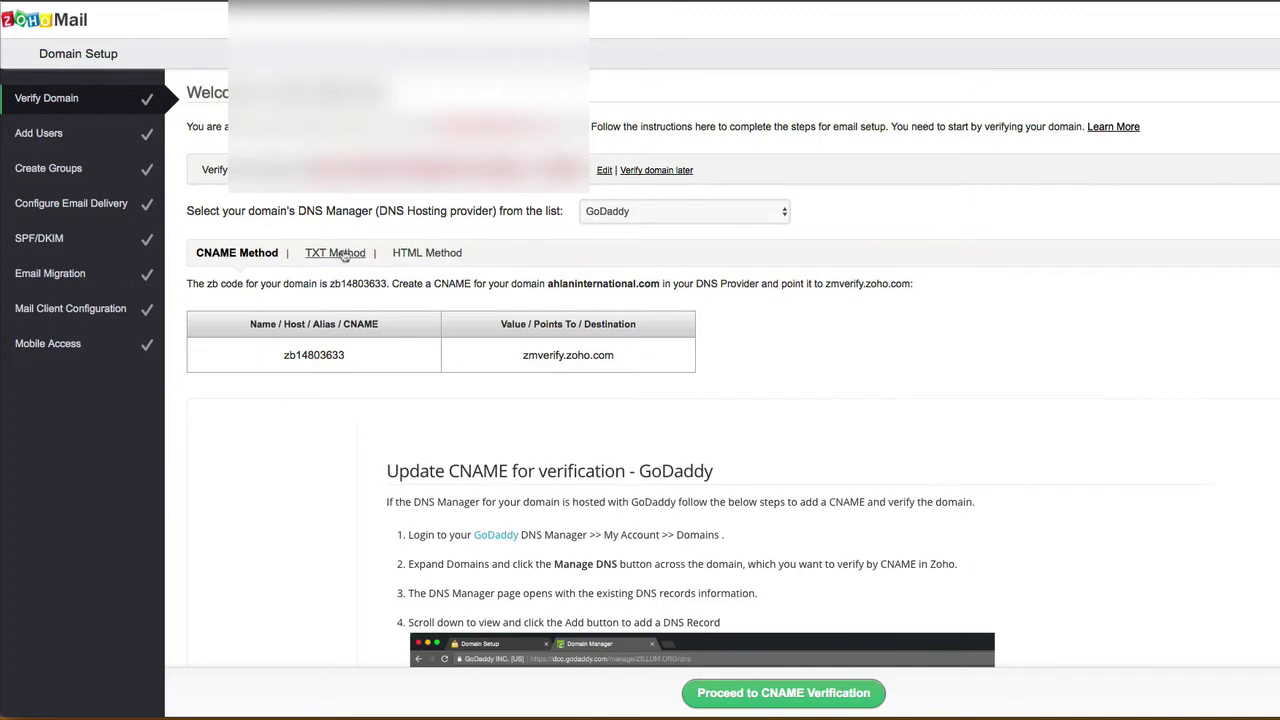
{"action": "left_click", "coordinate": [655, 170]}
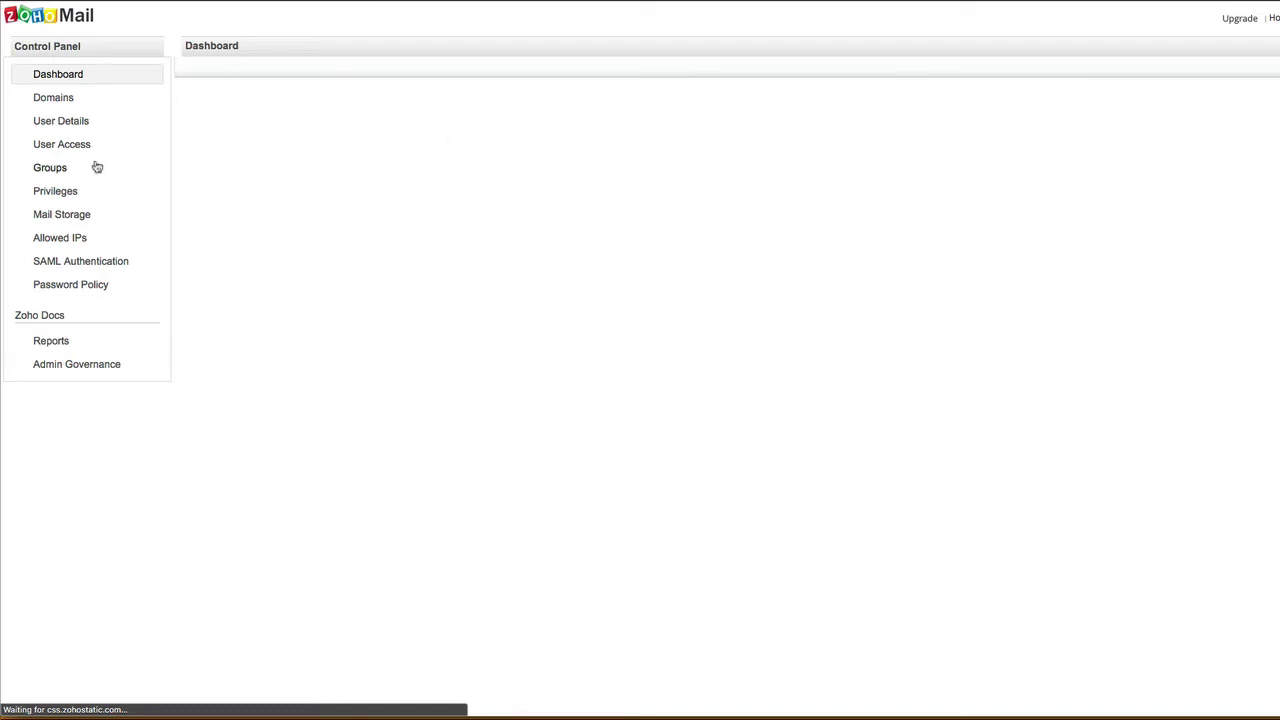
{"action": "left_click", "coordinate": [60, 99]}
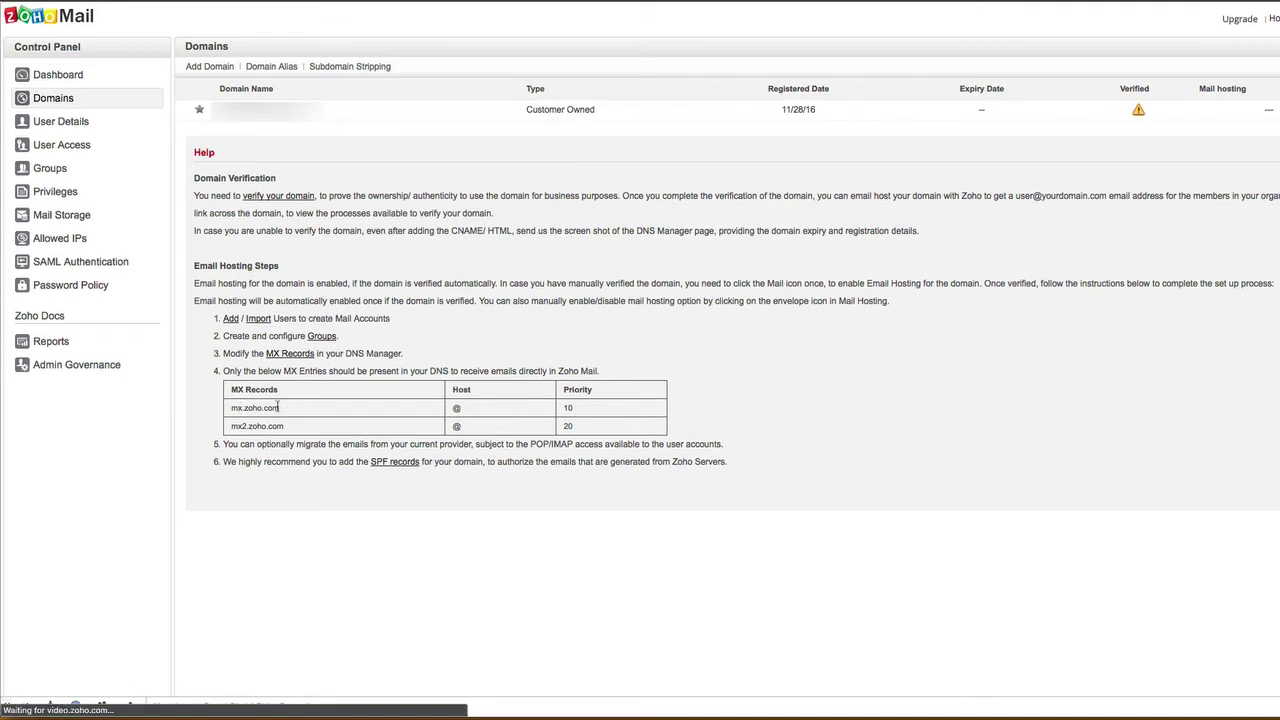
- Copy mx.zoho.com from Zoho's MX table, point GoDaddy's mailstore1.secureserver.net MX record to it, and save the record
{"action": "left_click_drag", "start_coordinate": [278, 408], "coordinate": [229, 405]}
{"action": "key", "text": "super+c"}
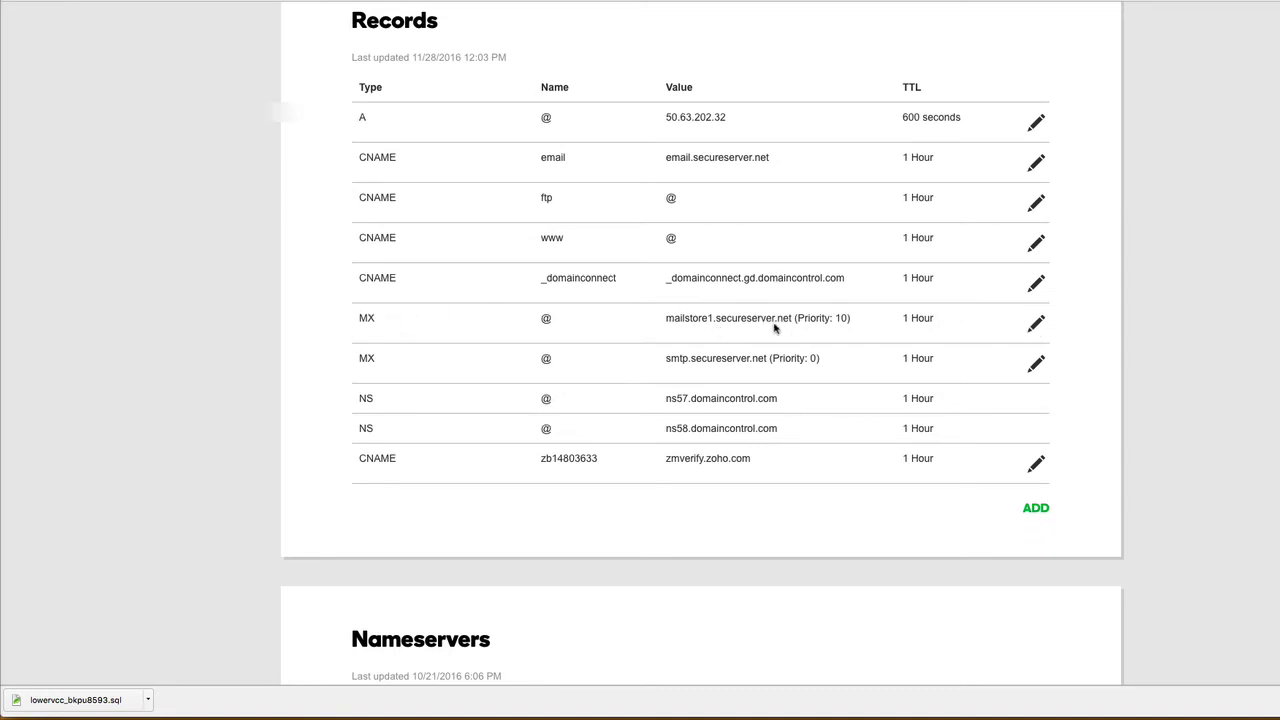
{"action": "left_click", "coordinate": [1036, 323]}
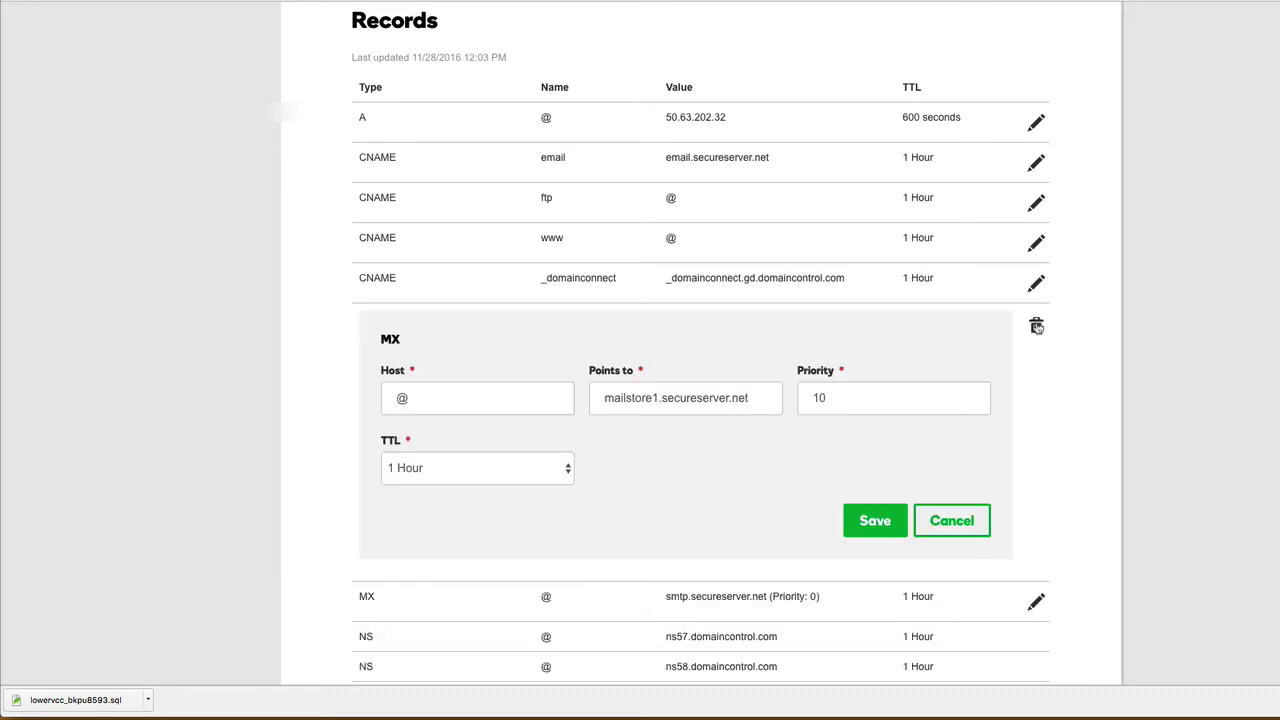
{"action": "triple_click", "coordinate": [652, 400]}
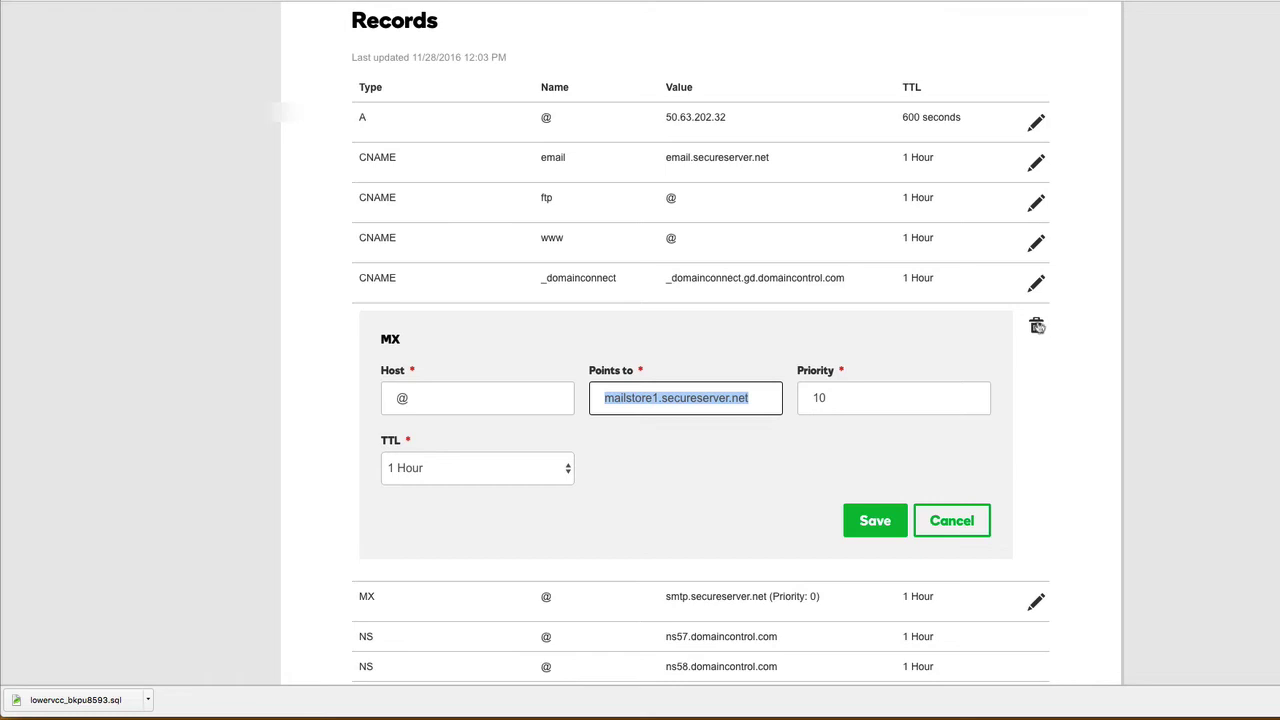
{"action": "left_click", "coordinate": [1145, 334]}
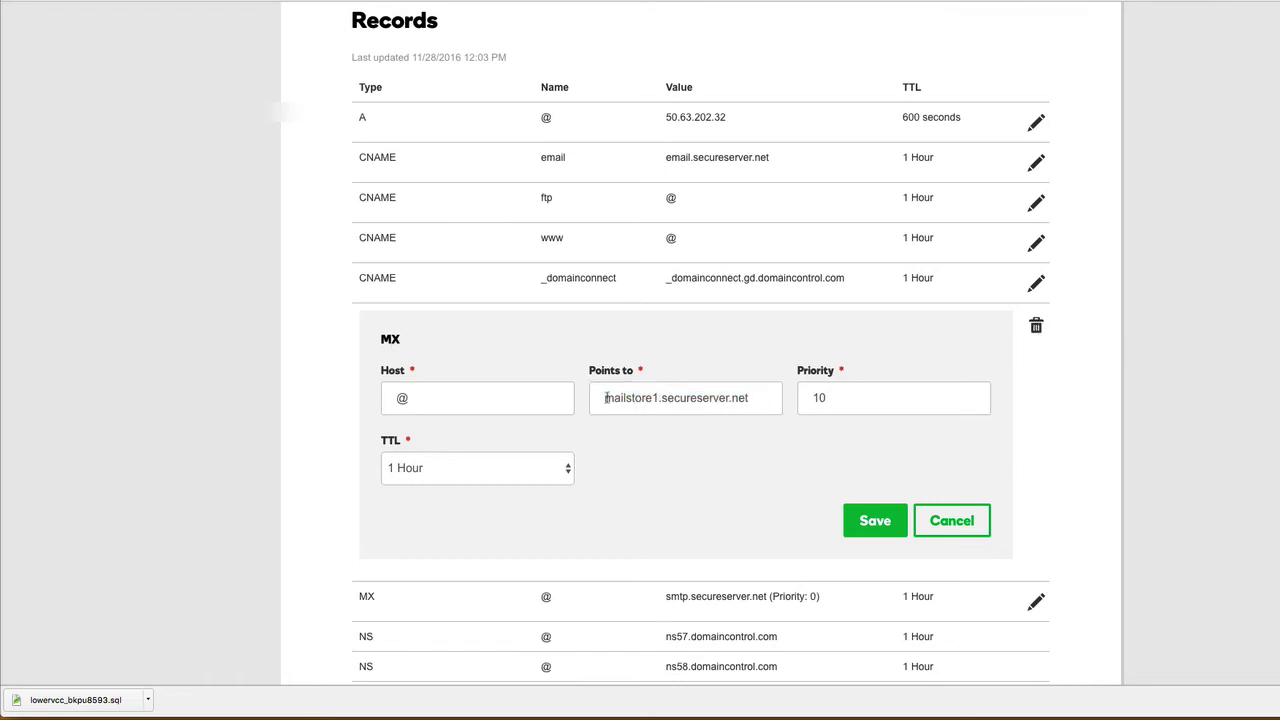
{"action": "left_click_drag", "start_coordinate": [606, 398], "coordinate": [833, 396]}
{"action": "key", "text": "super+v"}
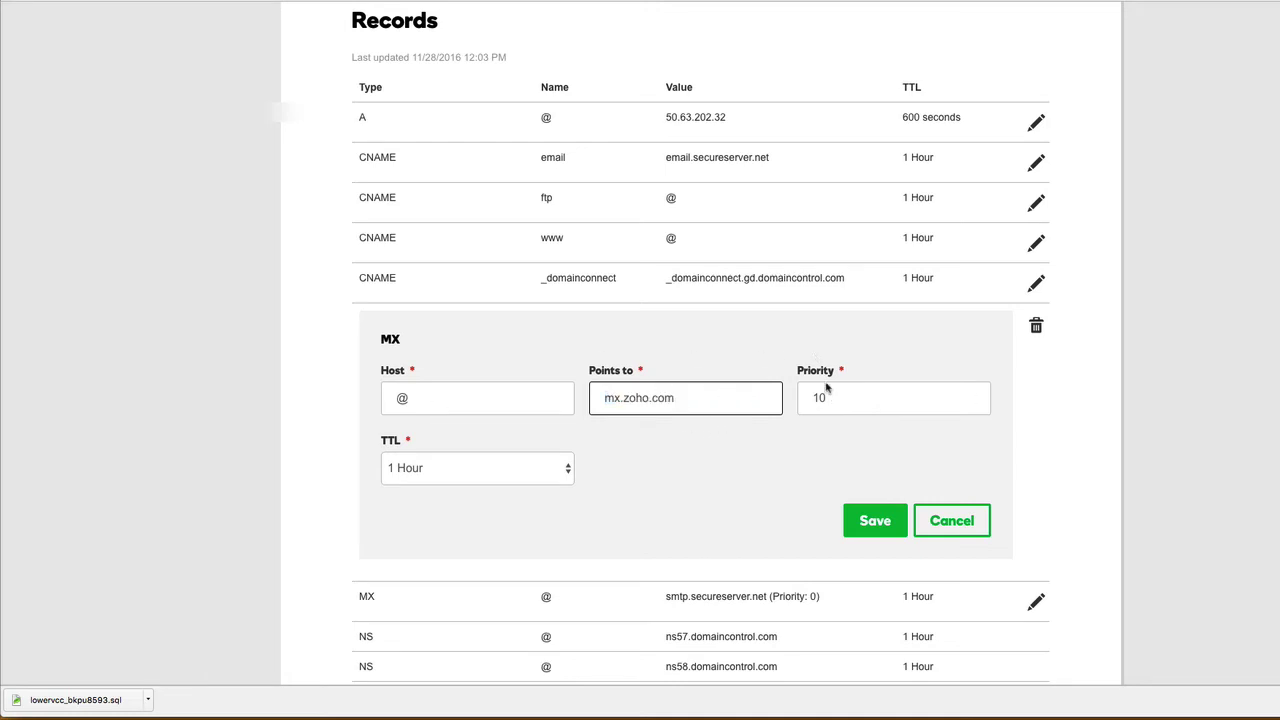
{"action": "left_click", "coordinate": [1102, 395]}
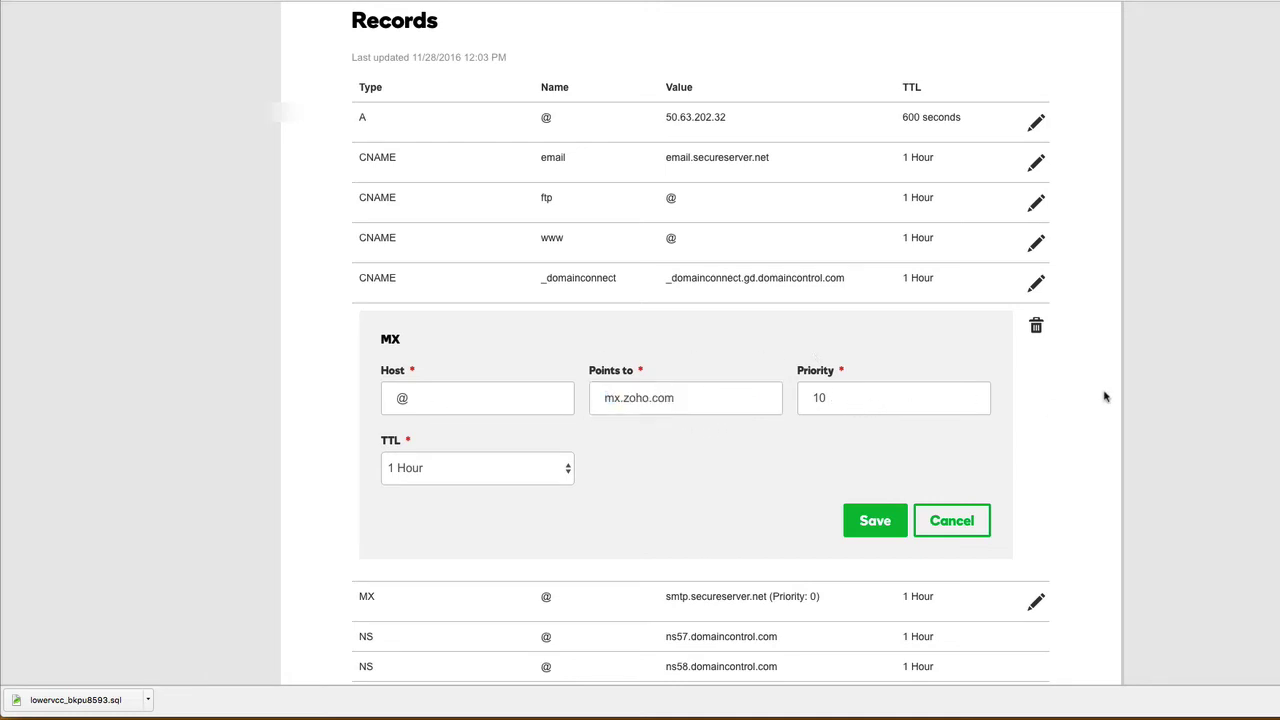
{"action": "left_click", "coordinate": [880, 524]}
- Check Zoho's MX table again and point GoDaddy's smtp.secureserver.net MX record to mx2.zoho.com
{"action": "key", "text": "super+Tab"}
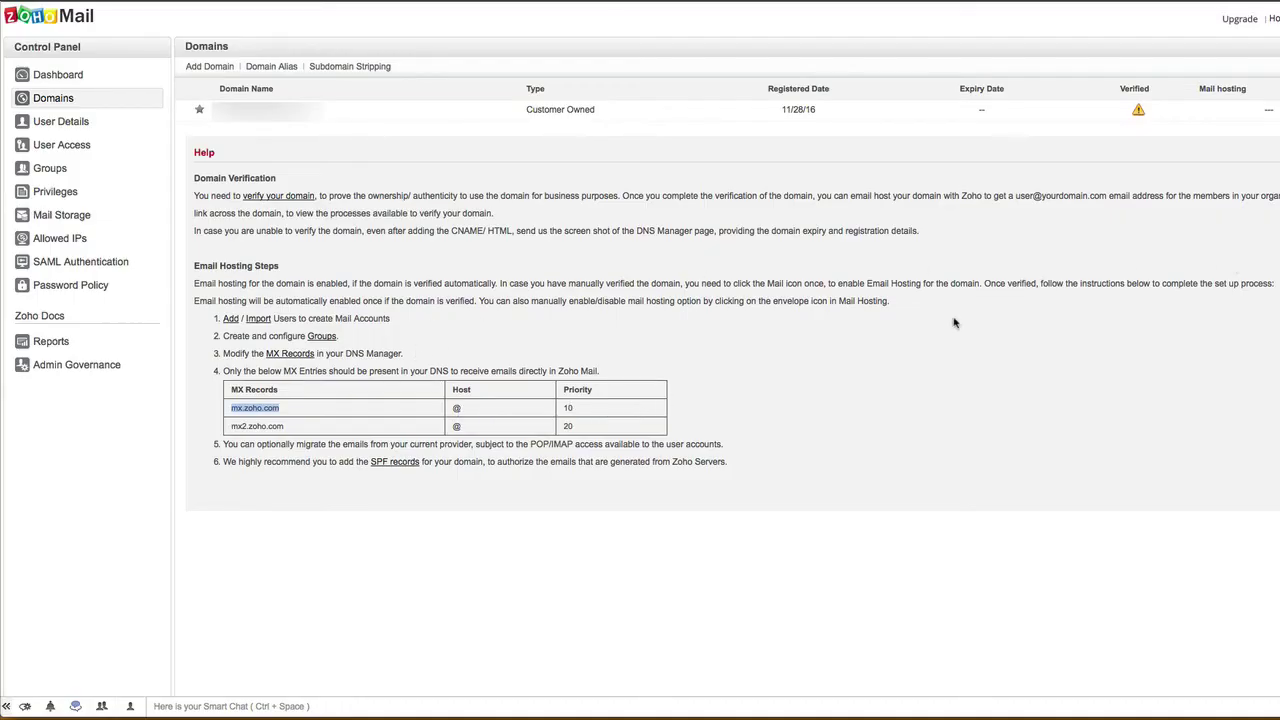
{"action": "key", "text": "super+Tab"}
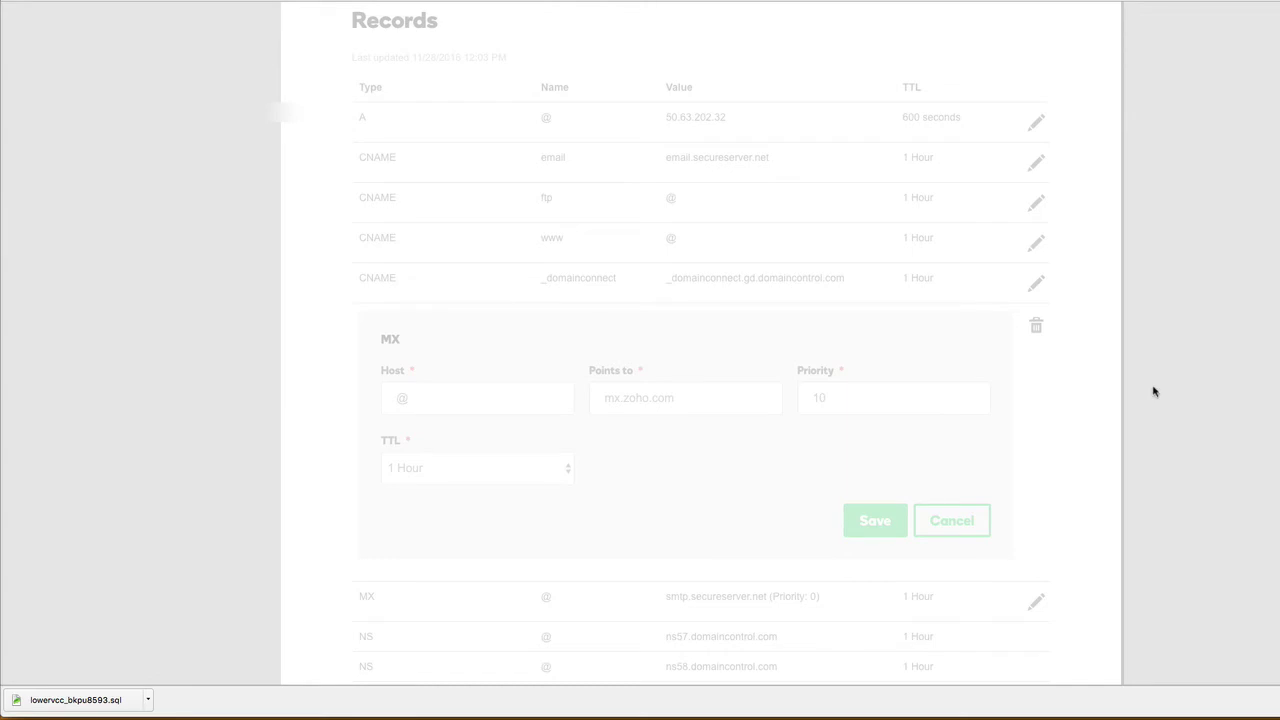
{"action": "scroll", "coordinate": [1184, 372], "scroll_direction": "up", "scroll_amount": 4}
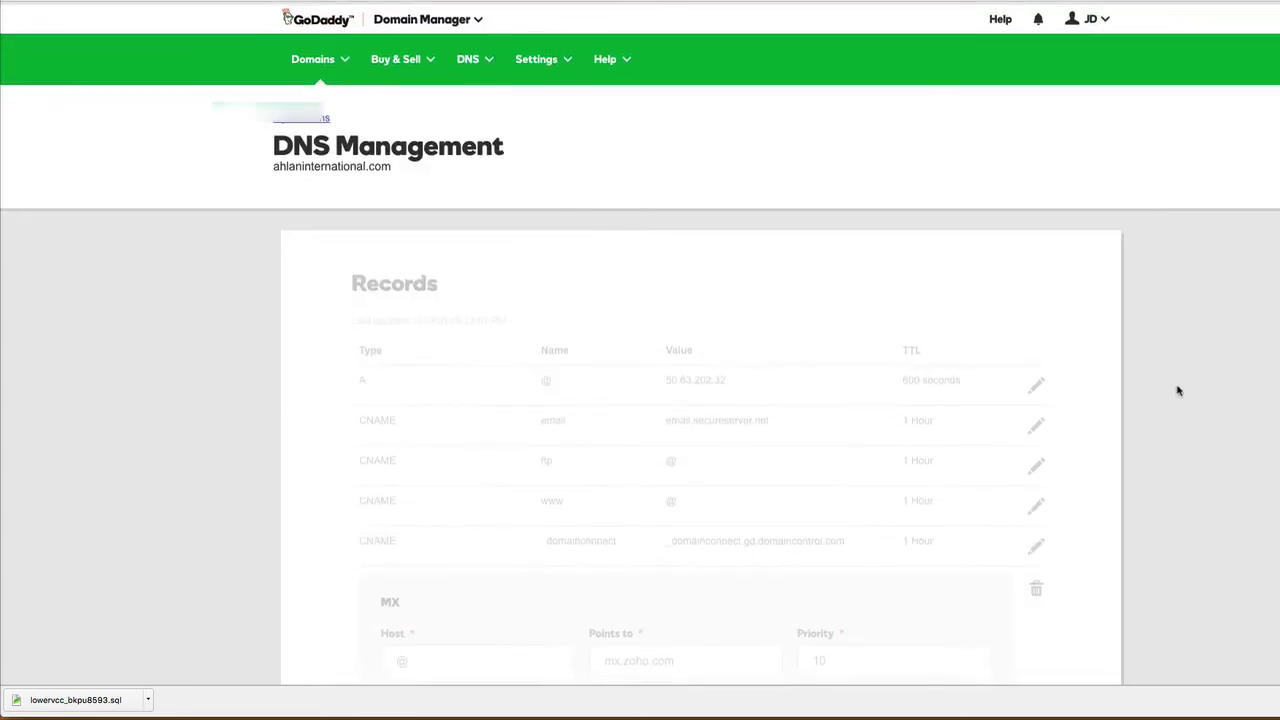
{"action": "scroll", "coordinate": [1180, 385], "scroll_direction": "down", "scroll_amount": 12}
{"action": "scroll", "coordinate": [1176, 390], "scroll_direction": "up", "scroll_amount": 2}
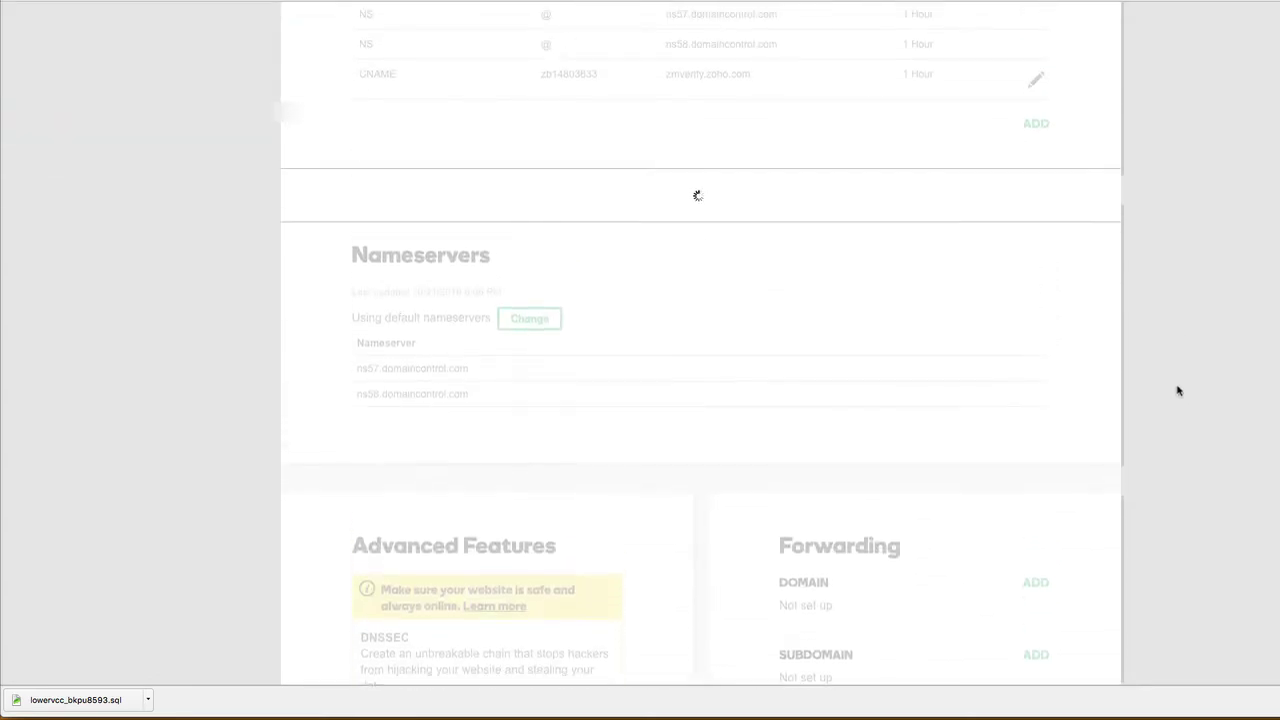
{"action": "scroll", "coordinate": [1184, 207], "scroll_direction": "up", "scroll_amount": 5}
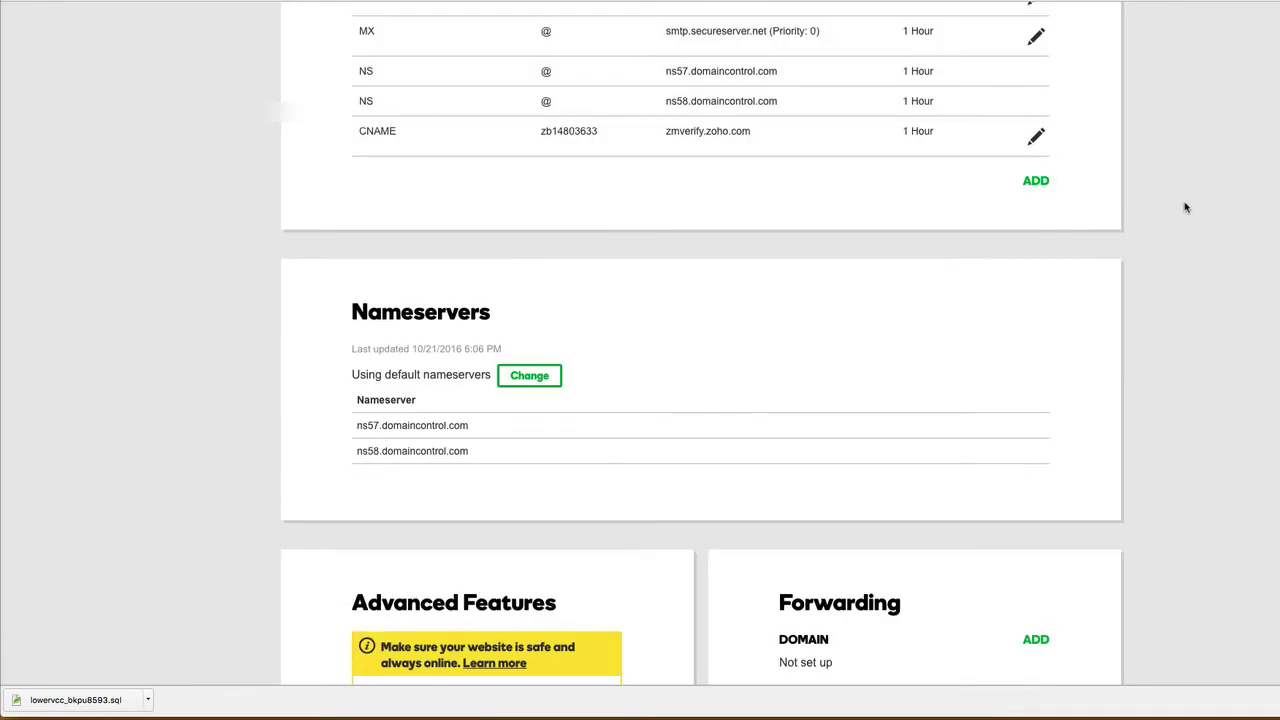
{"action": "scroll", "coordinate": [1186, 207], "scroll_direction": "up", "scroll_amount": 7}
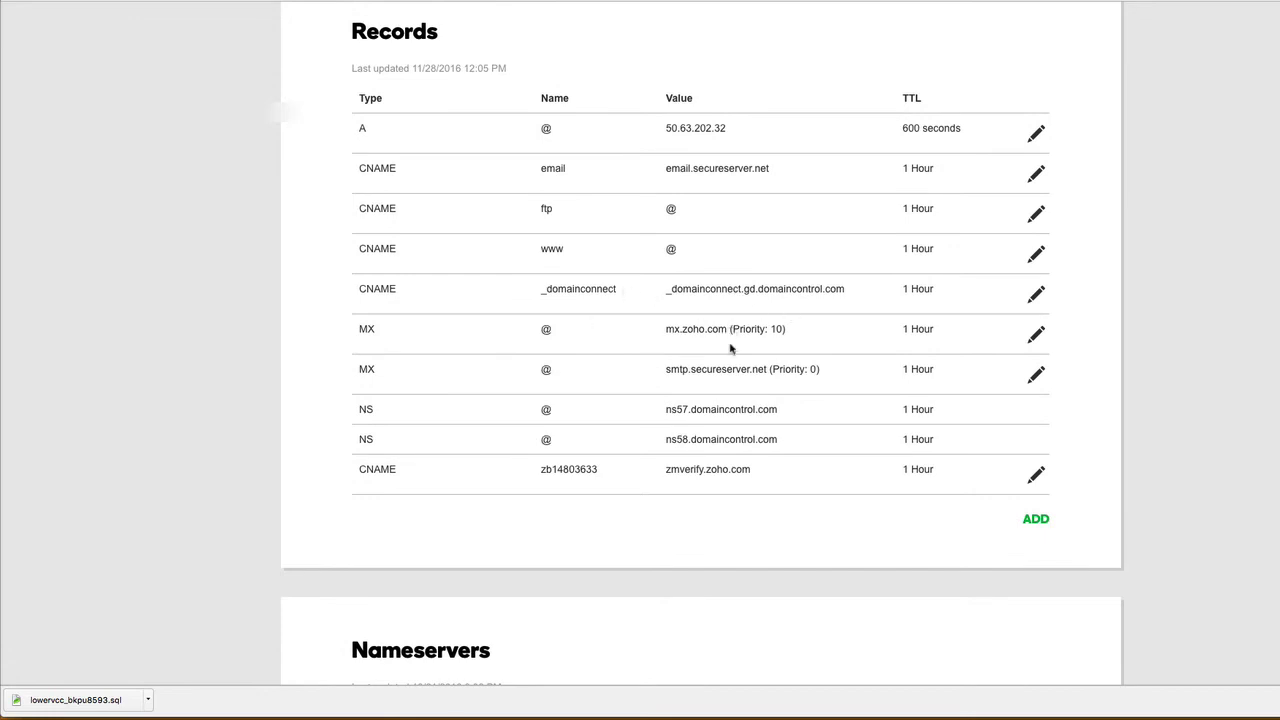
{"action": "left_click", "coordinate": [1037, 376]}
{"action": "double_click", "coordinate": [681, 451]}
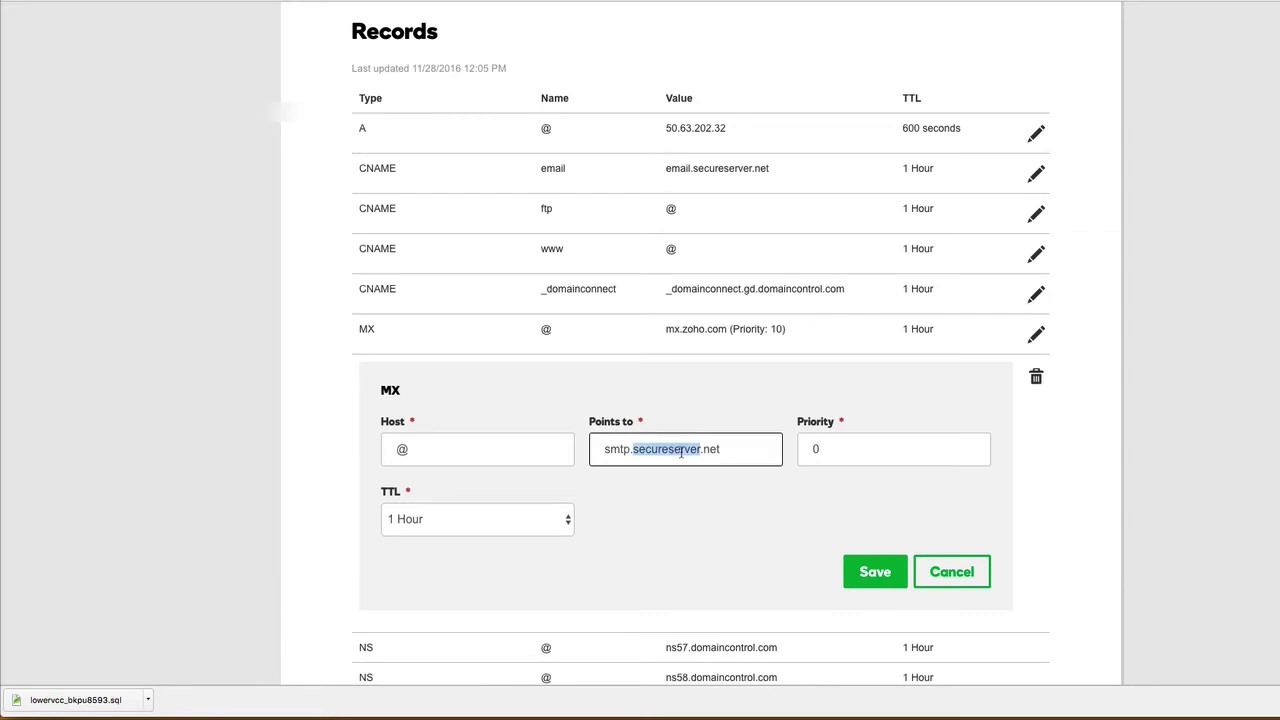
{"action": "key", "text": "ctrl+a"}
{"action": "key", "text": "ctrl+v"}
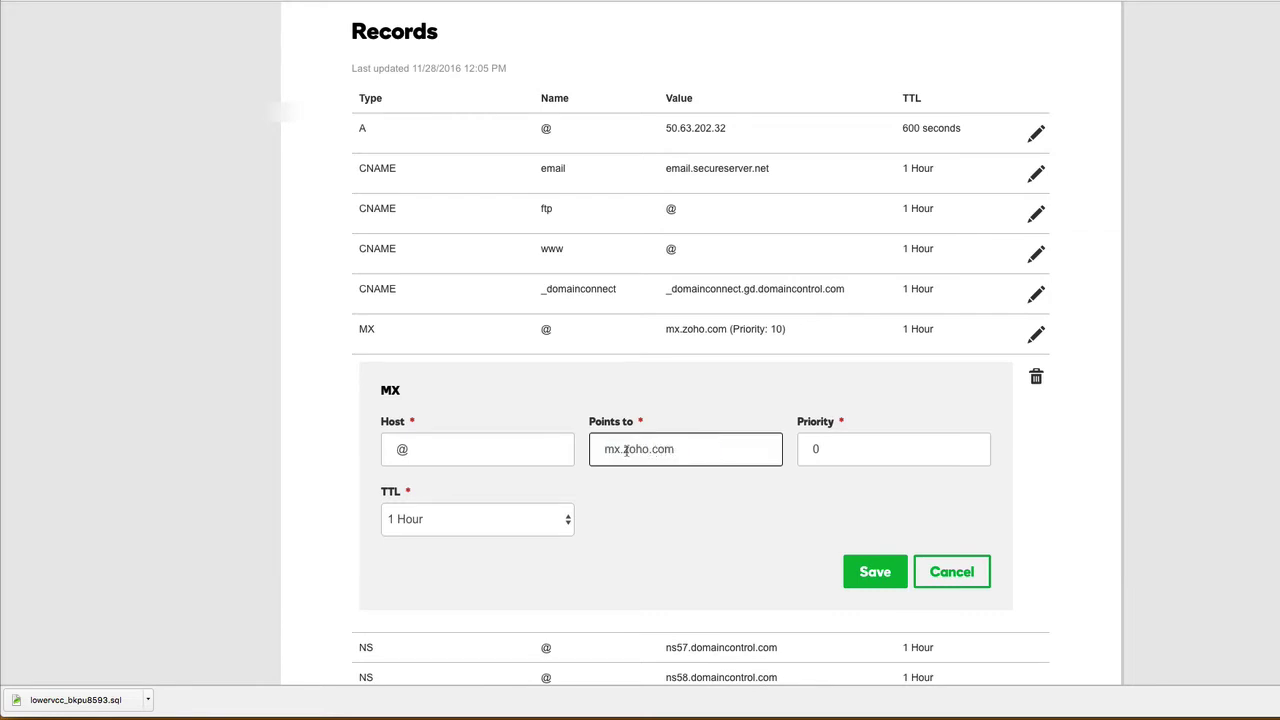
{"action": "type", "text": "2"}
- Set the second MX record's priority to 20, checking it against Zoho's MX table, and save the record
{"action": "left_click", "coordinate": [870, 443]}
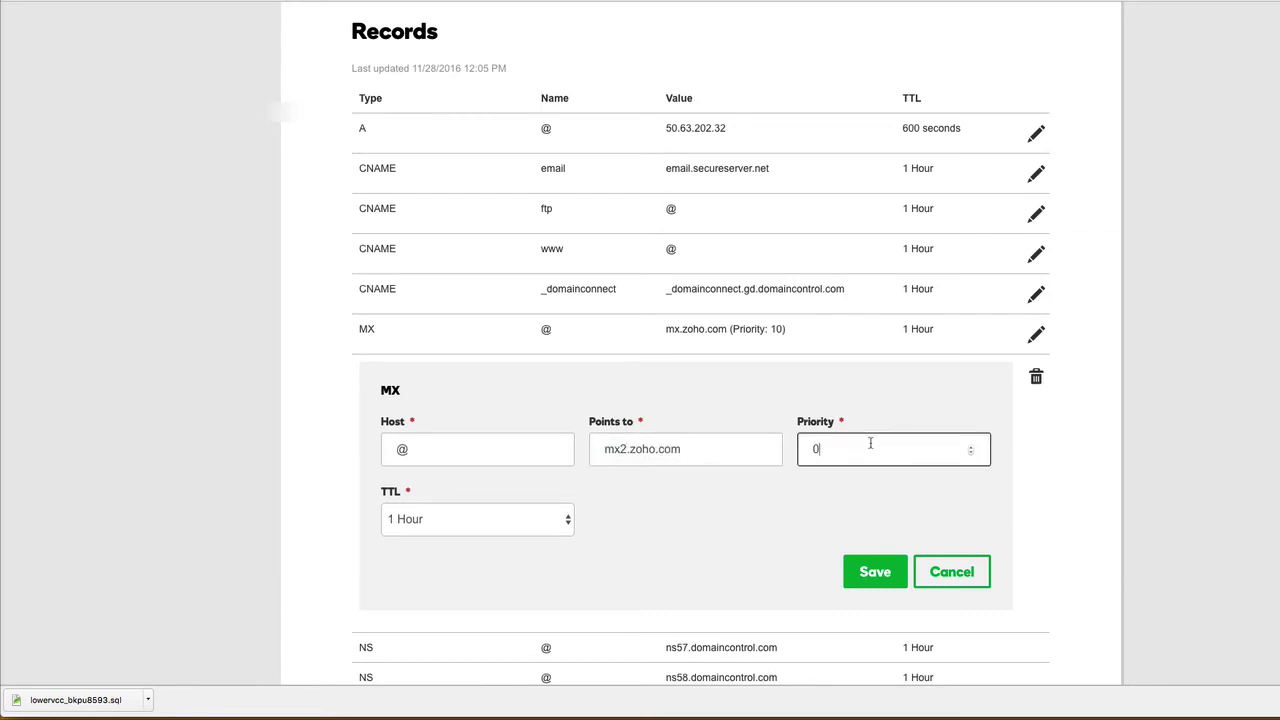
{"action": "key", "text": "BackSpace"}
{"action": "type", "text": "2"}
{"action": "key", "text": "alt+Tab"}
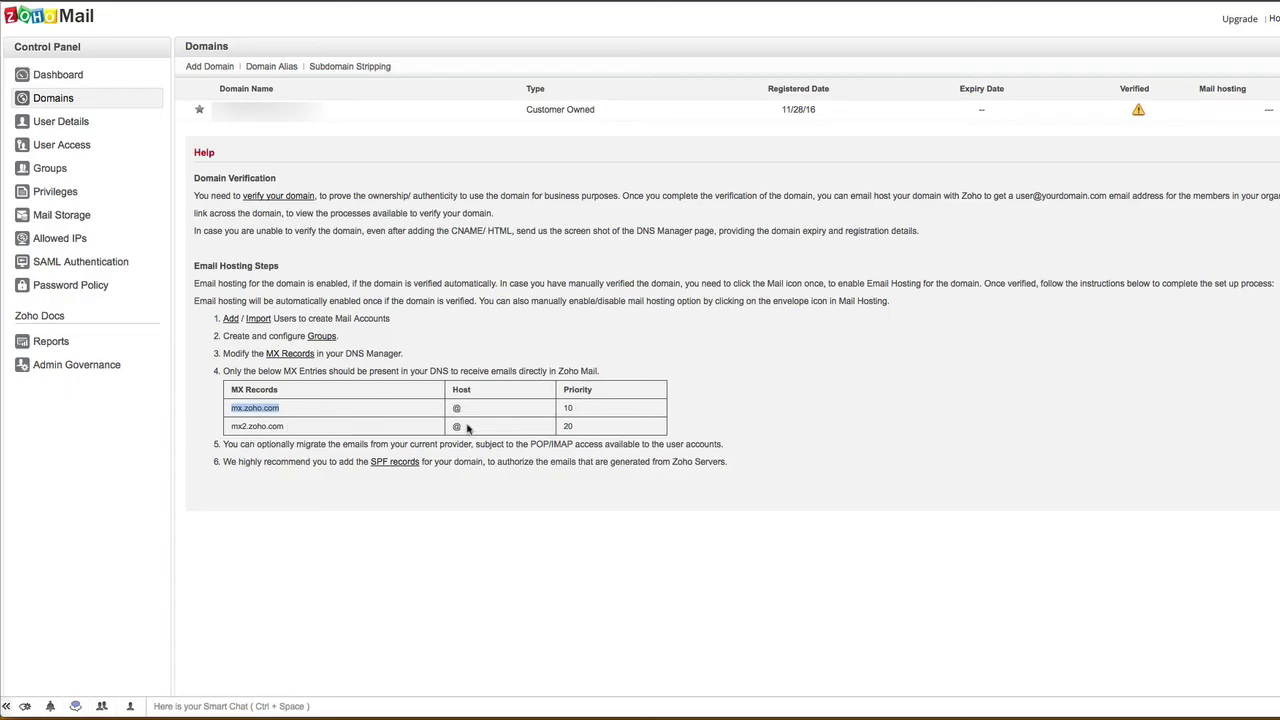
{"action": "key", "text": "alt+Tab"}
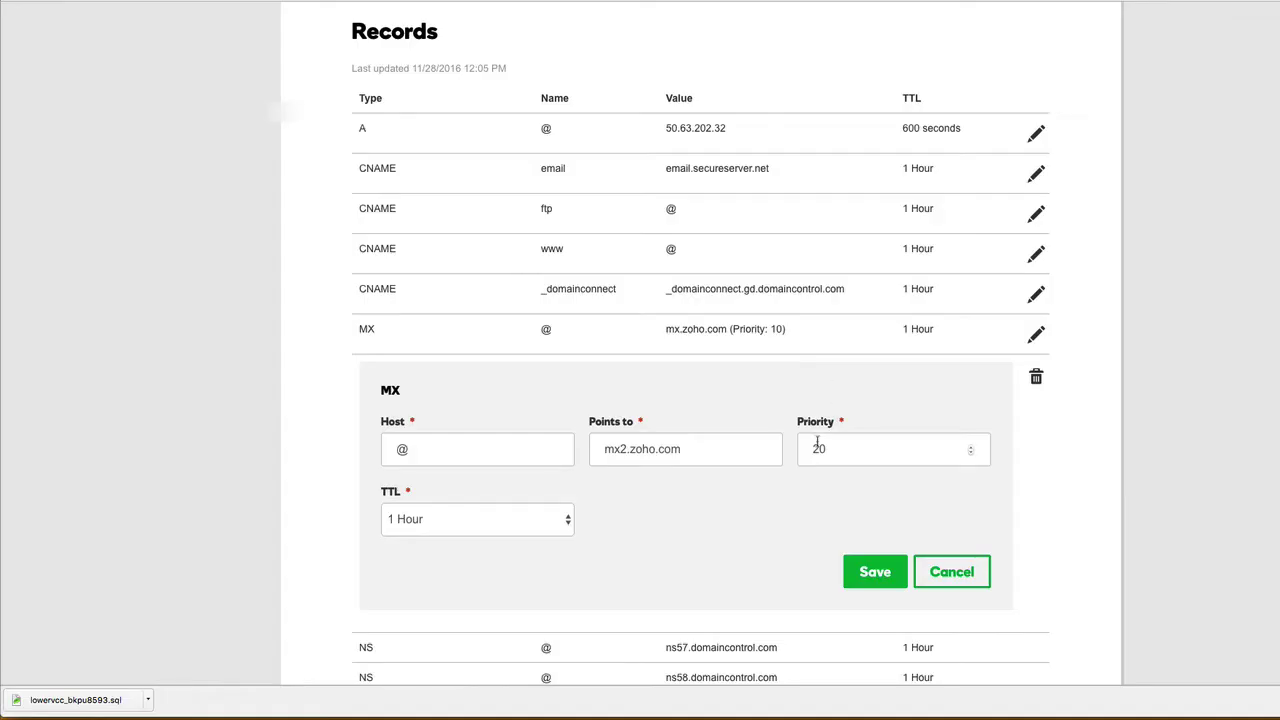
{"action": "left_click", "coordinate": [875, 574]}
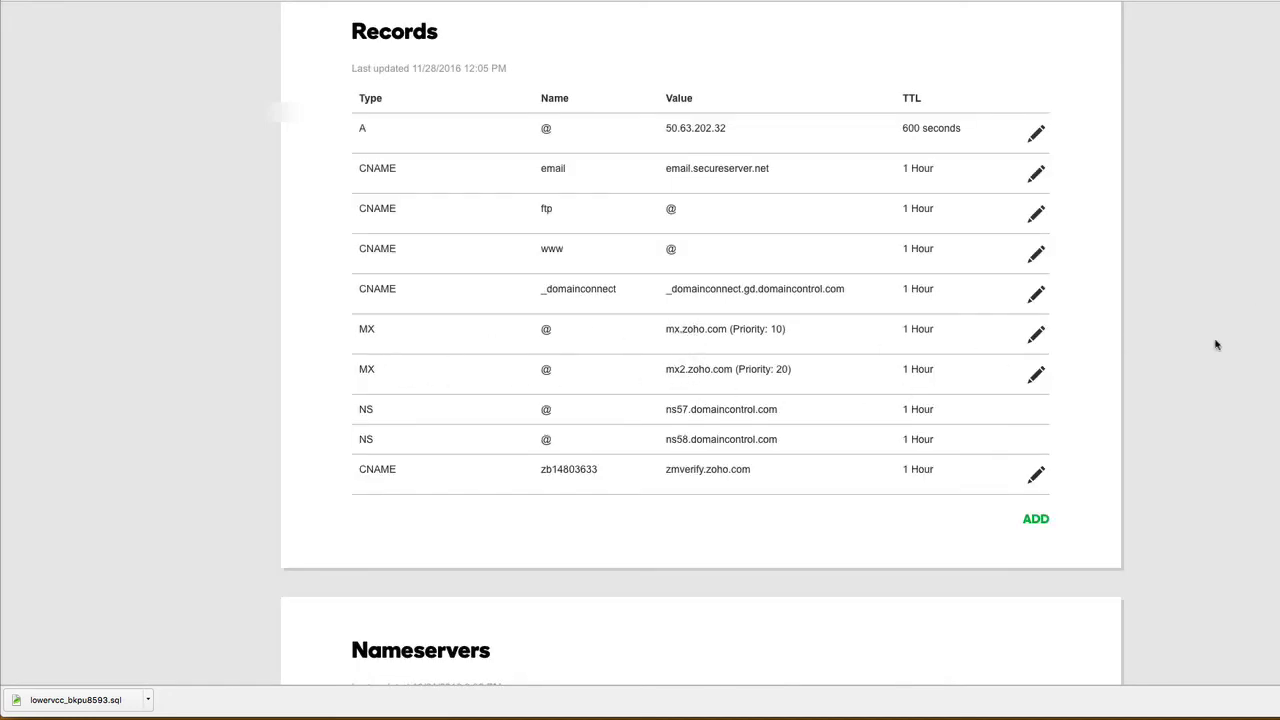
{"action": "scroll", "coordinate": [1216, 345], "scroll_direction": "down", "scroll_amount": 10}
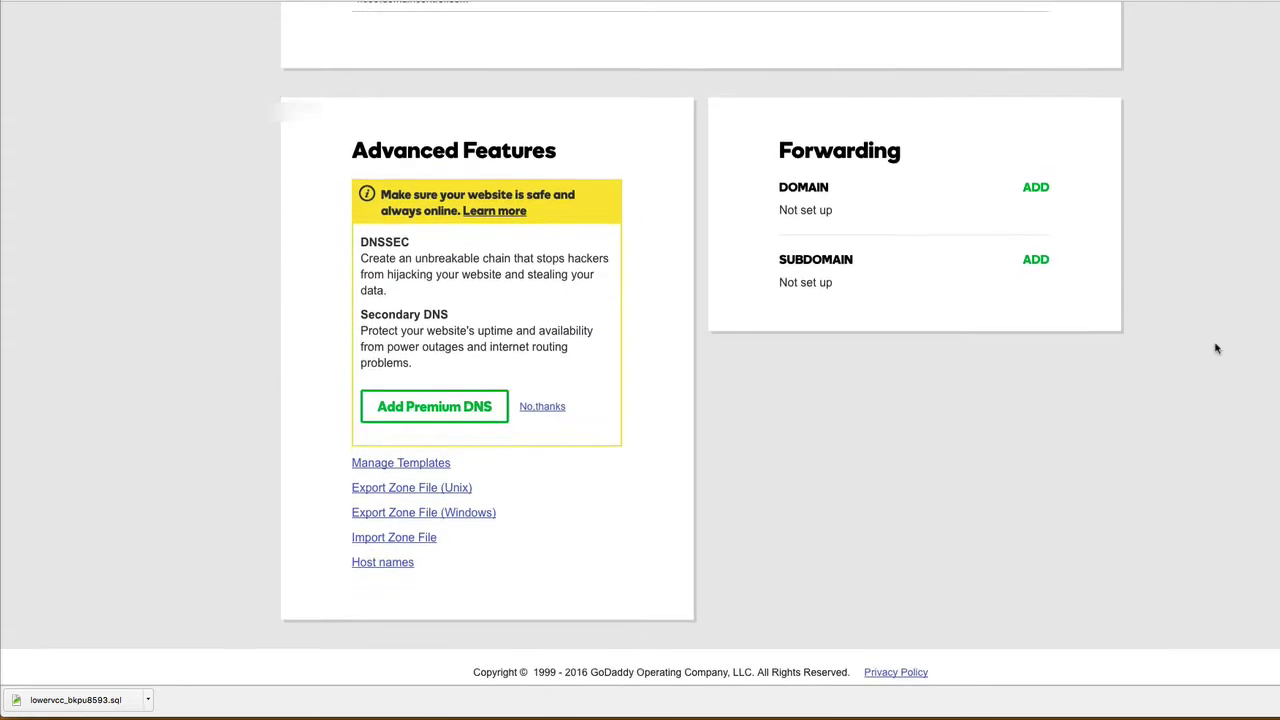
{"action": "scroll", "coordinate": [1216, 348], "scroll_direction": "up", "scroll_amount": 10}
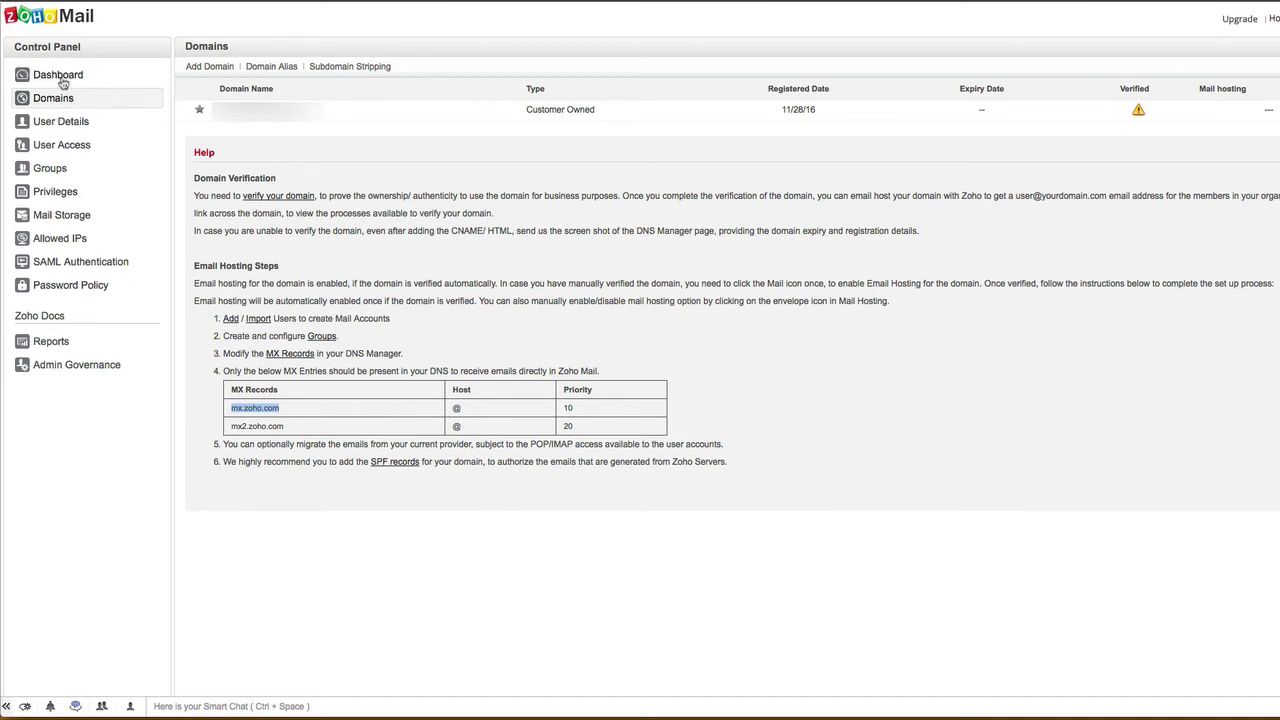
- Reopen domain verification from the Zoho Mail dashboard, choose GoDaddy as DNS manager and verify the domain by the CNAME method
{"action": "left_click", "coordinate": [60, 80]}
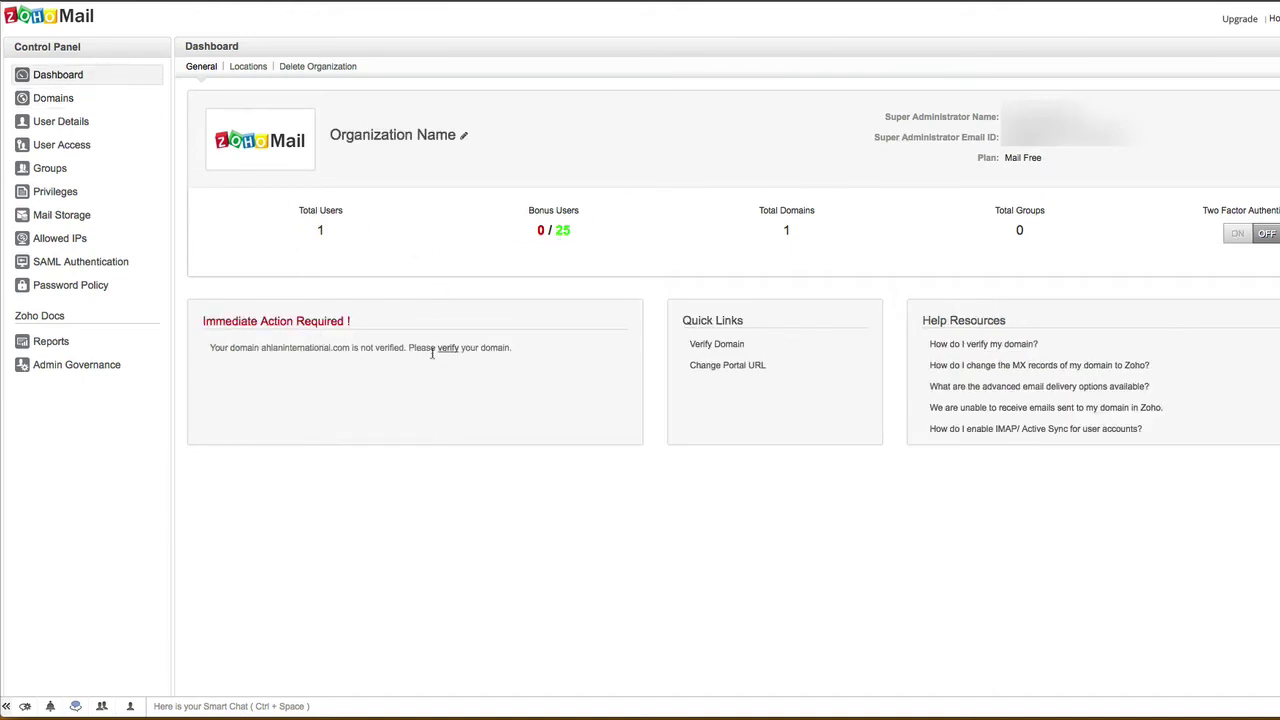
{"action": "left_click", "coordinate": [449, 348]}
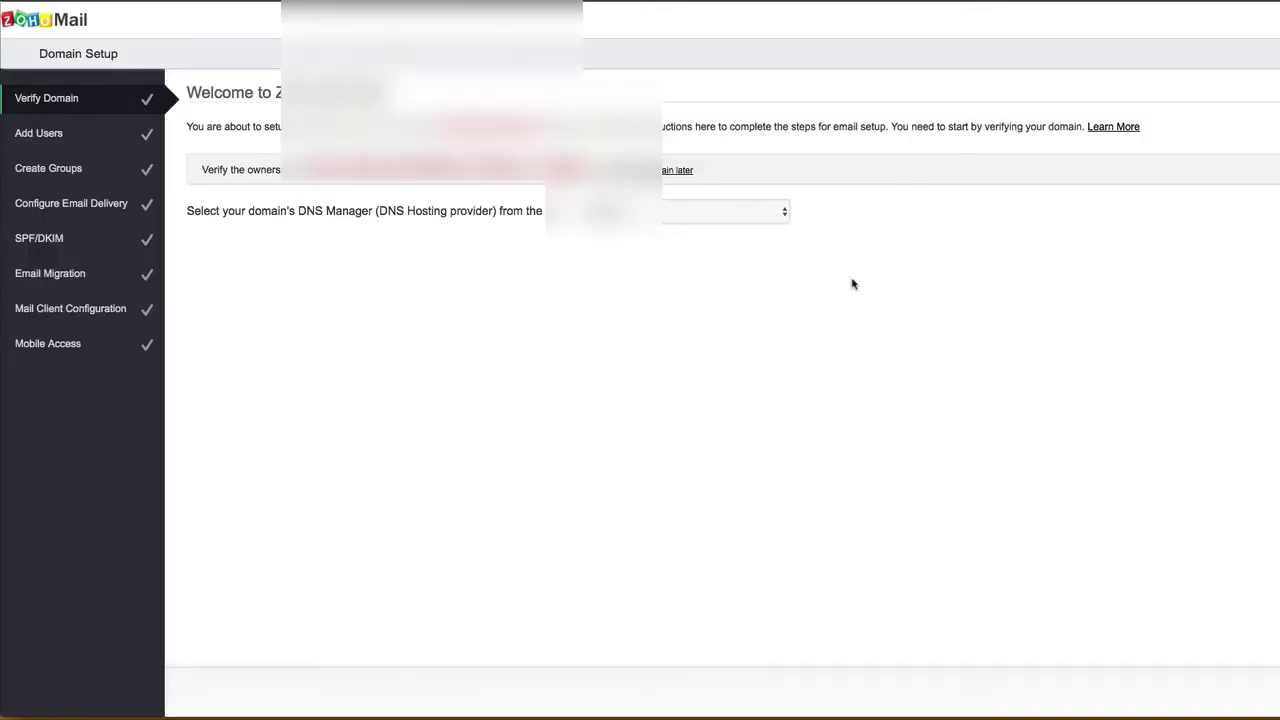
{"action": "left_click", "coordinate": [726, 225]}
{"action": "left_click", "coordinate": [726, 225]}
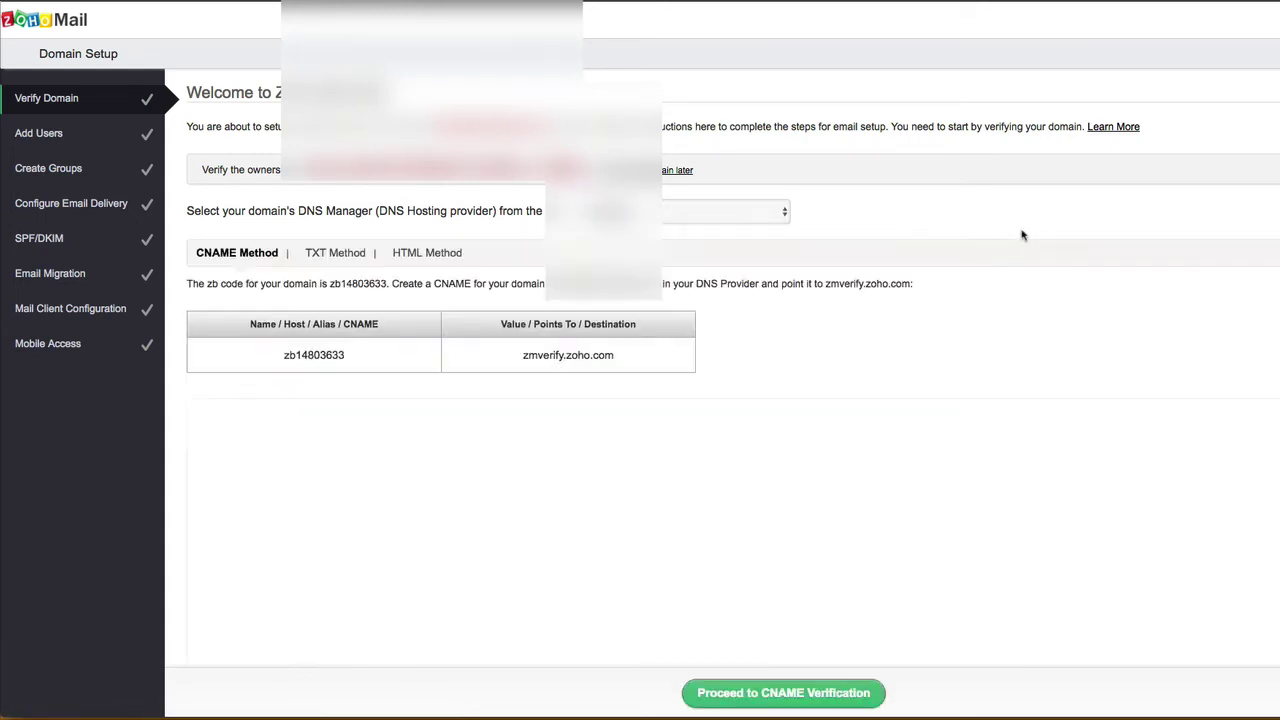
{"action": "scroll", "coordinate": [1000, 450], "scroll_direction": "down", "scroll_amount": 3}
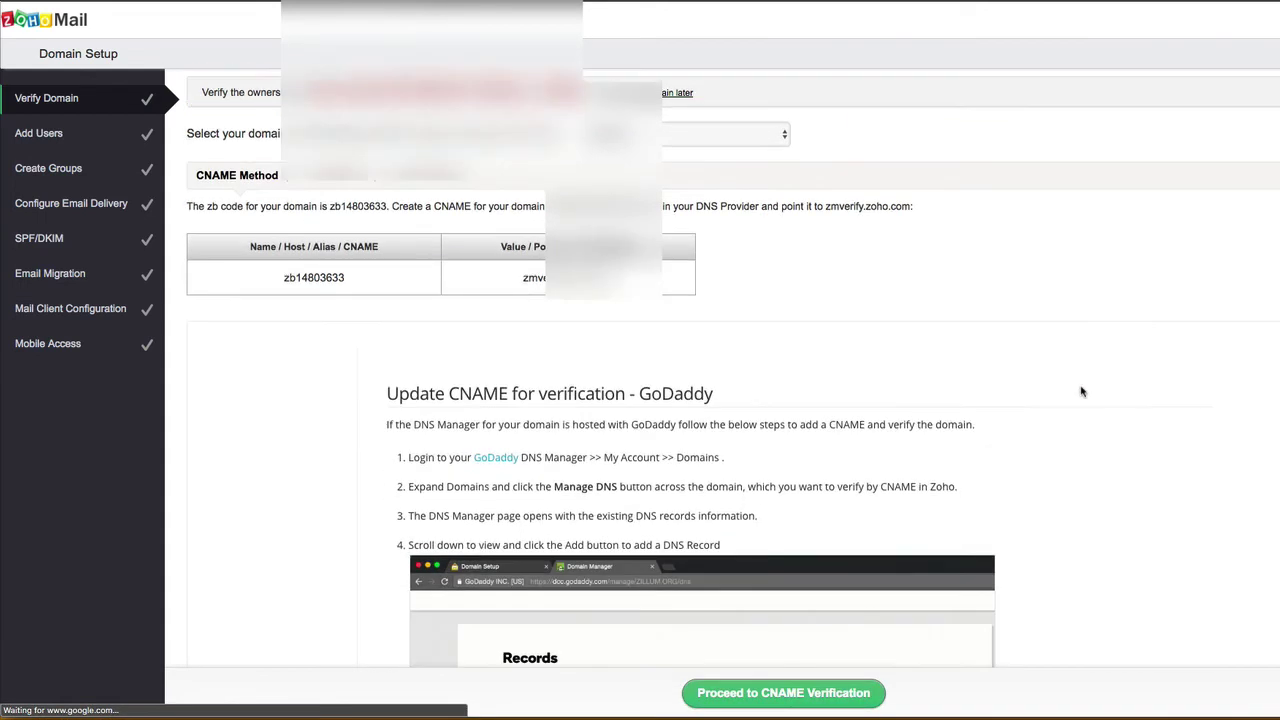
{"action": "left_click", "coordinate": [818, 700]}
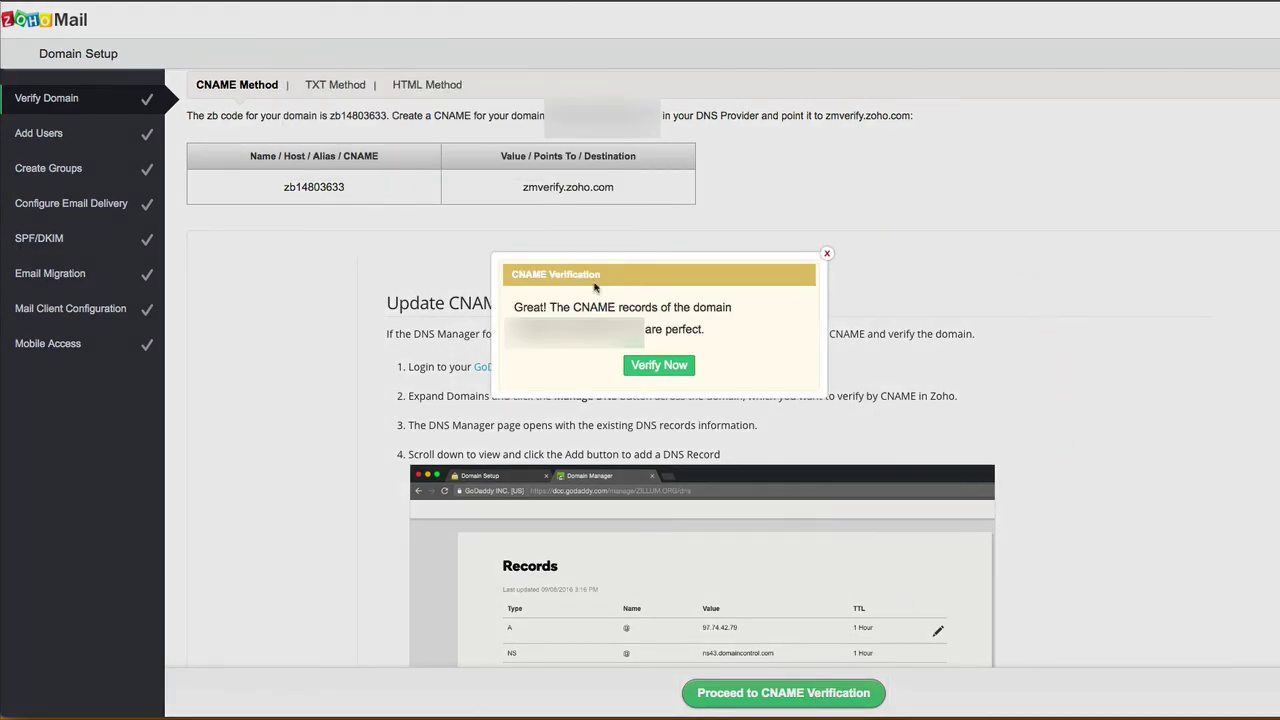
{"action": "left_click", "coordinate": [658, 366]}
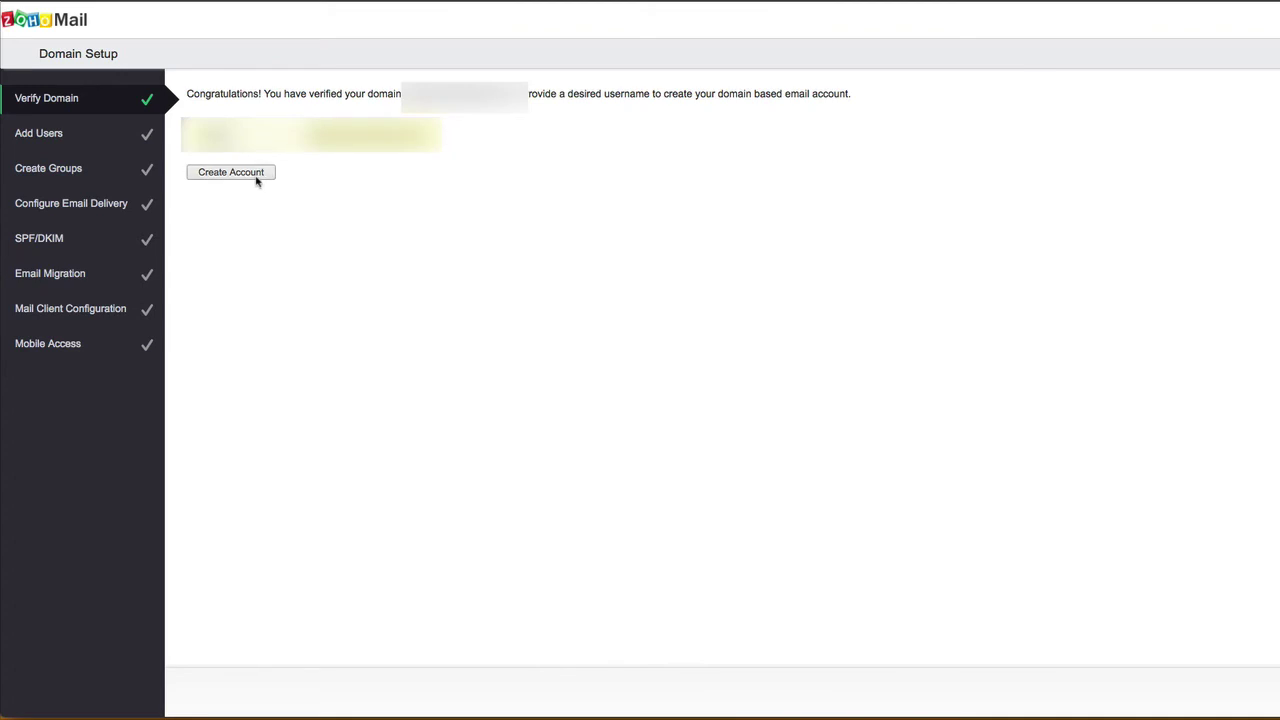
- Create the domain-based email account and continue the Zoho domain setup to the SPF/DKIM stage without adding more users
{"action": "left_click", "coordinate": [232, 175]}
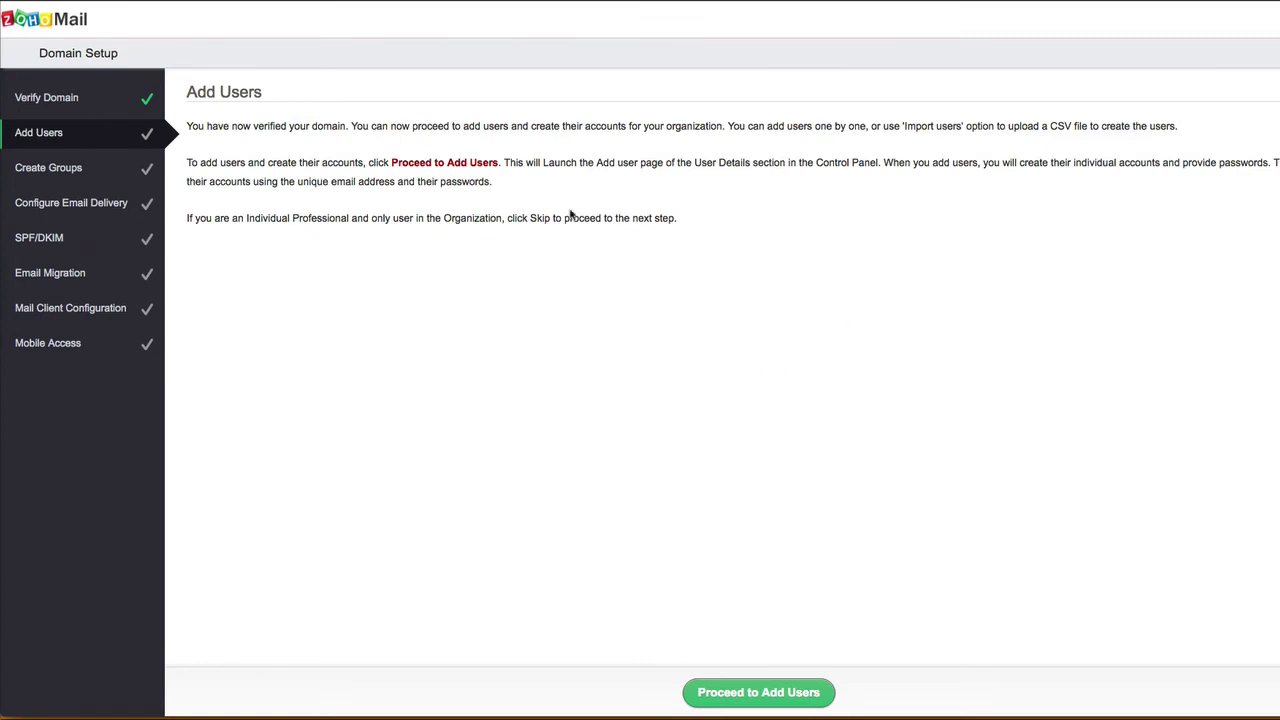
{"action": "left_click", "coordinate": [787, 698]}
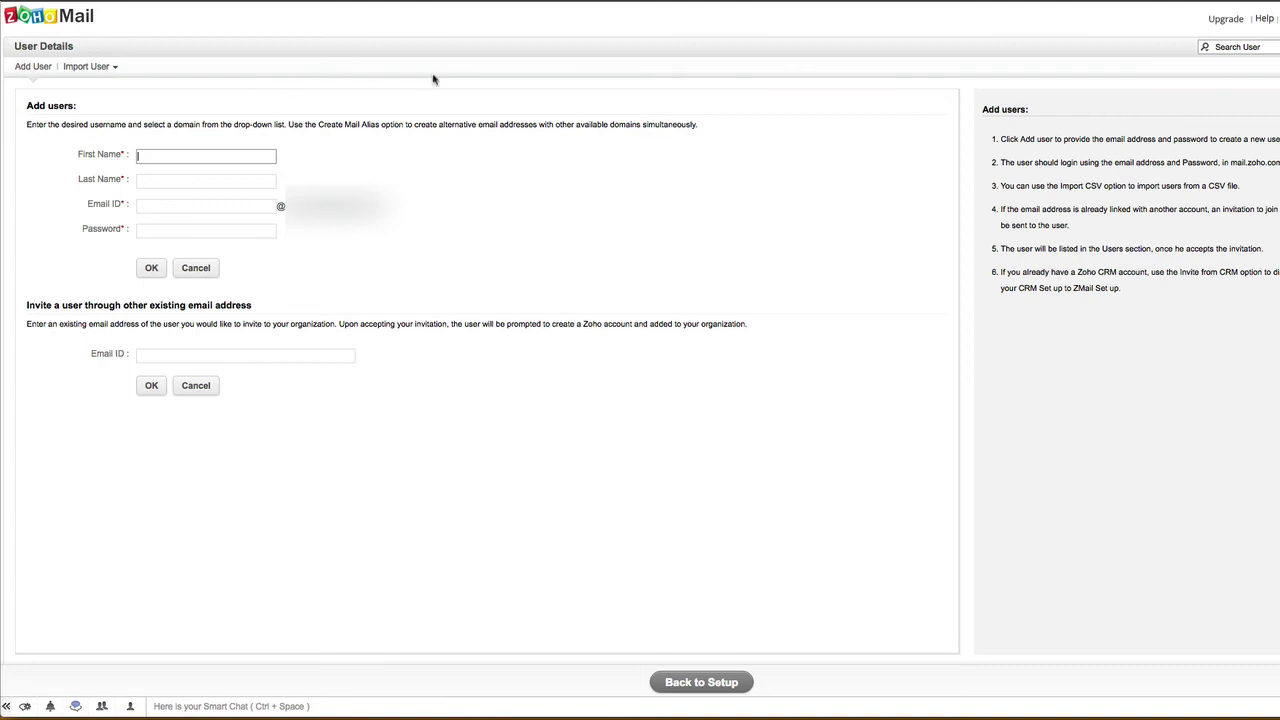
{"action": "left_click", "coordinate": [704, 684]}
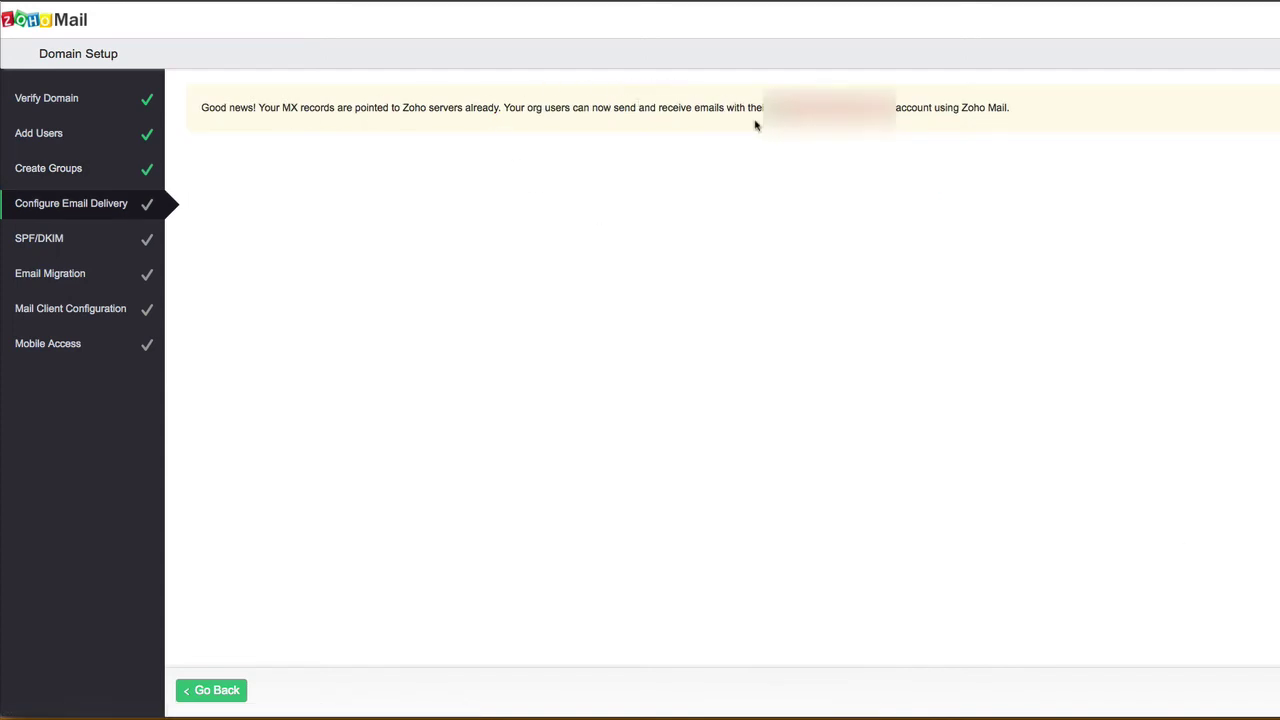
{"action": "left_click", "coordinate": [1279, 690]}
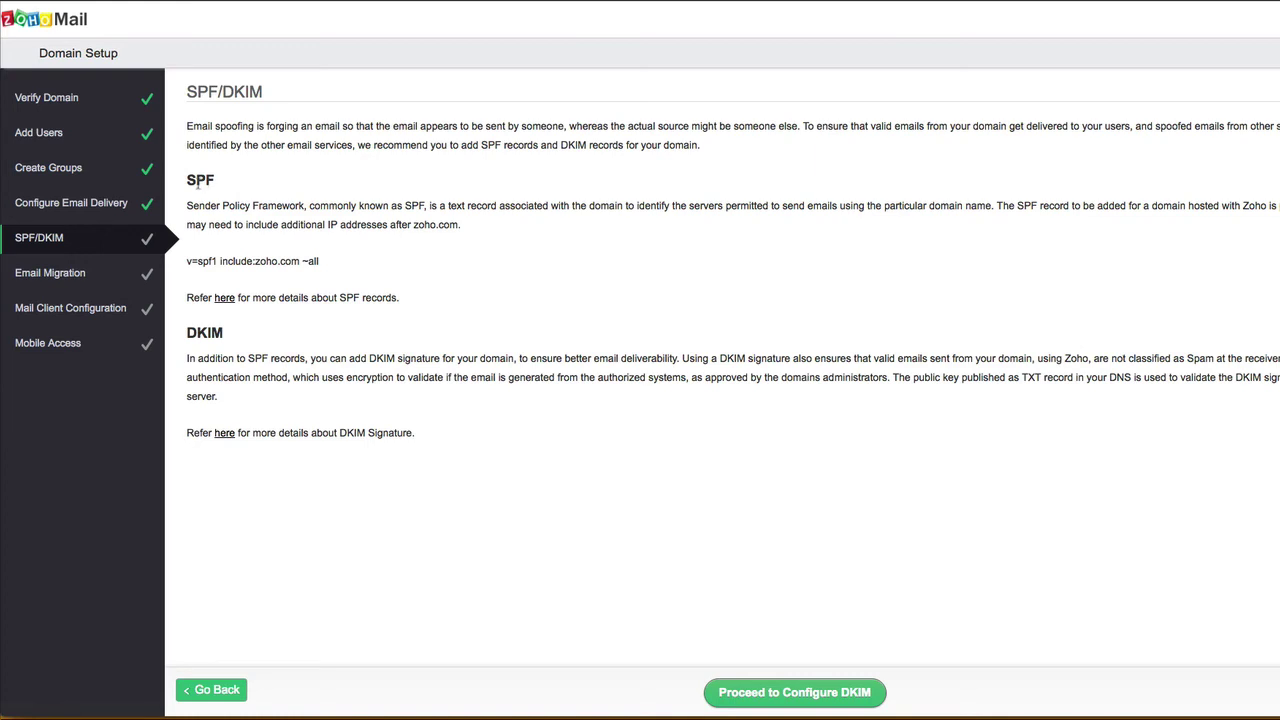
- Copy Zoho's SPF value and save it in GoDaddy DNS as a TXT record with host @ and value v=spf1 include:zoho.com ~all
{"action": "left_click_drag", "start_coordinate": [324, 263], "coordinate": [186, 261]}
{"action": "key", "text": "ctrl+c"}
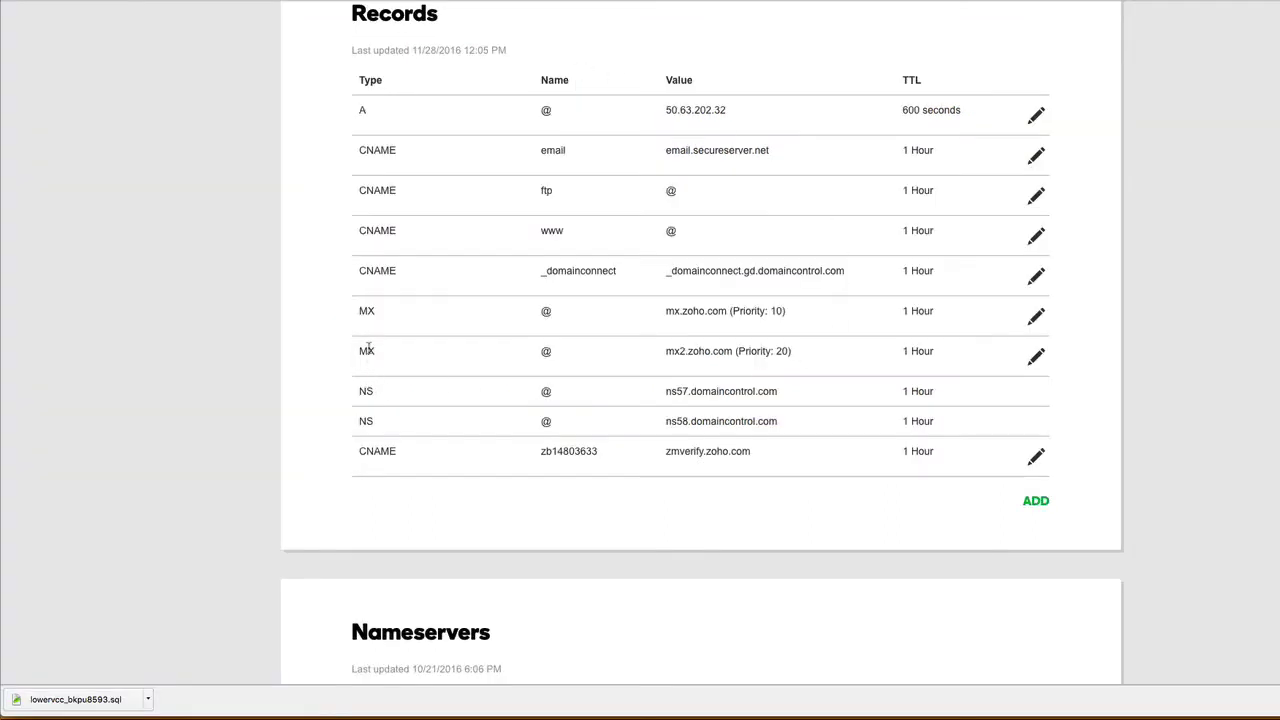
{"action": "left_click", "coordinate": [1036, 502]}
{"action": "left_click", "coordinate": [418, 535]}
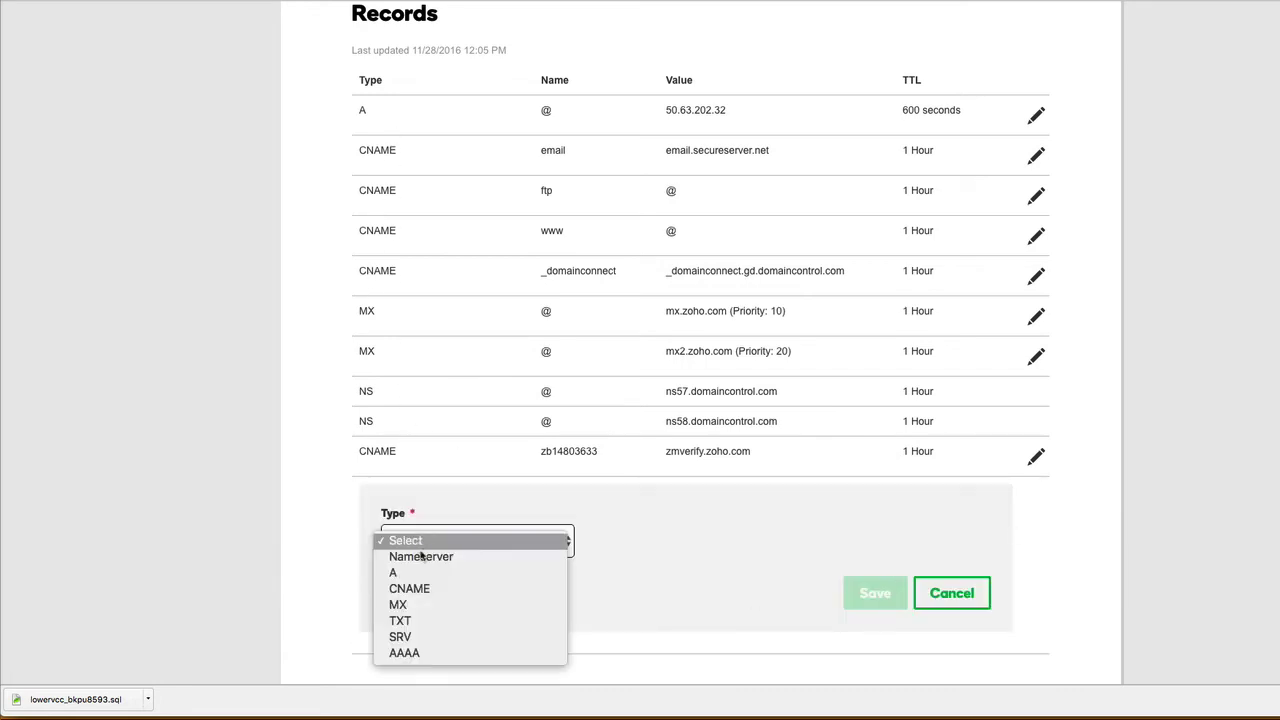
{"action": "left_click", "coordinate": [420, 620]}
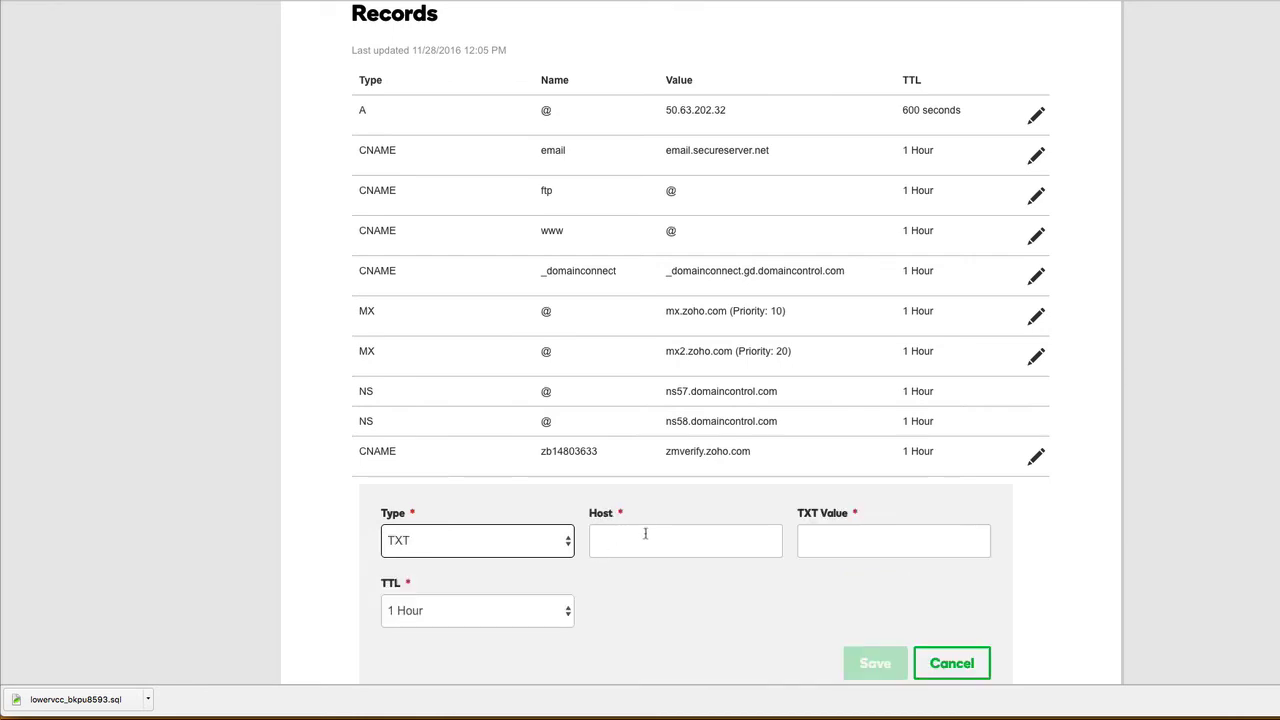
{"action": "left_click", "coordinate": [690, 555]}
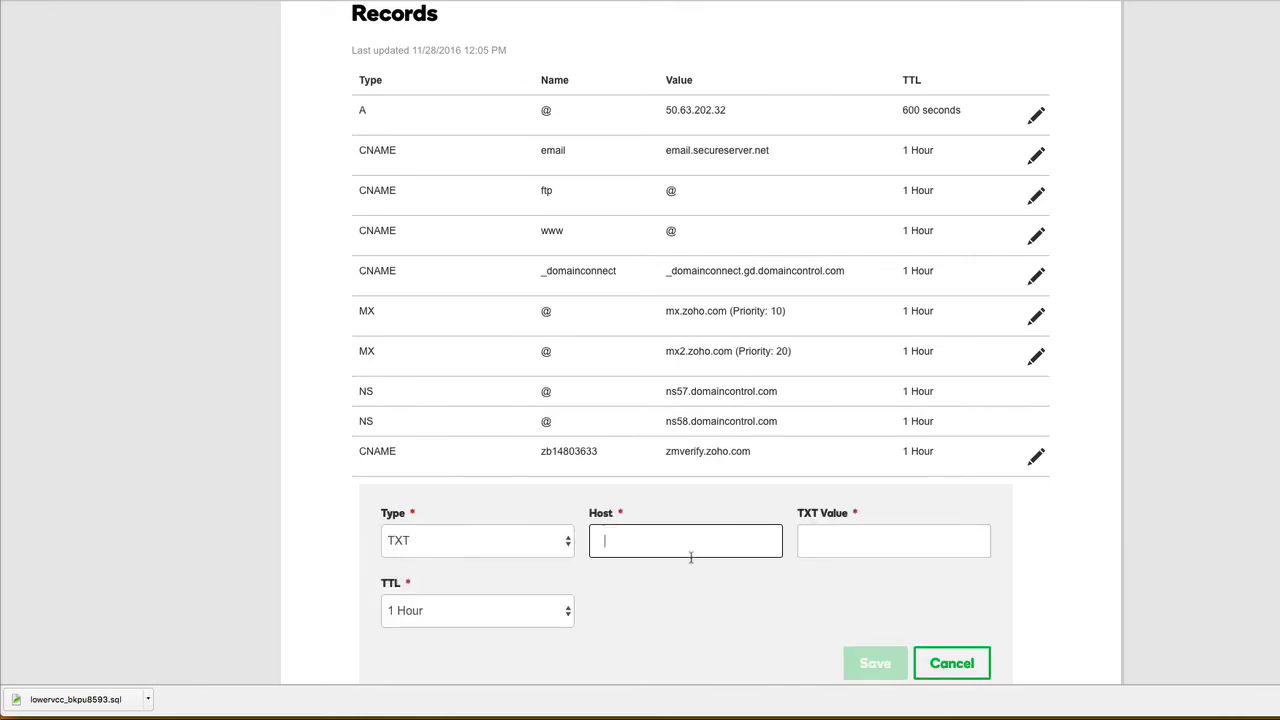
{"action": "type", "text": "@"}
{"action": "left_click", "coordinate": [876, 543]}
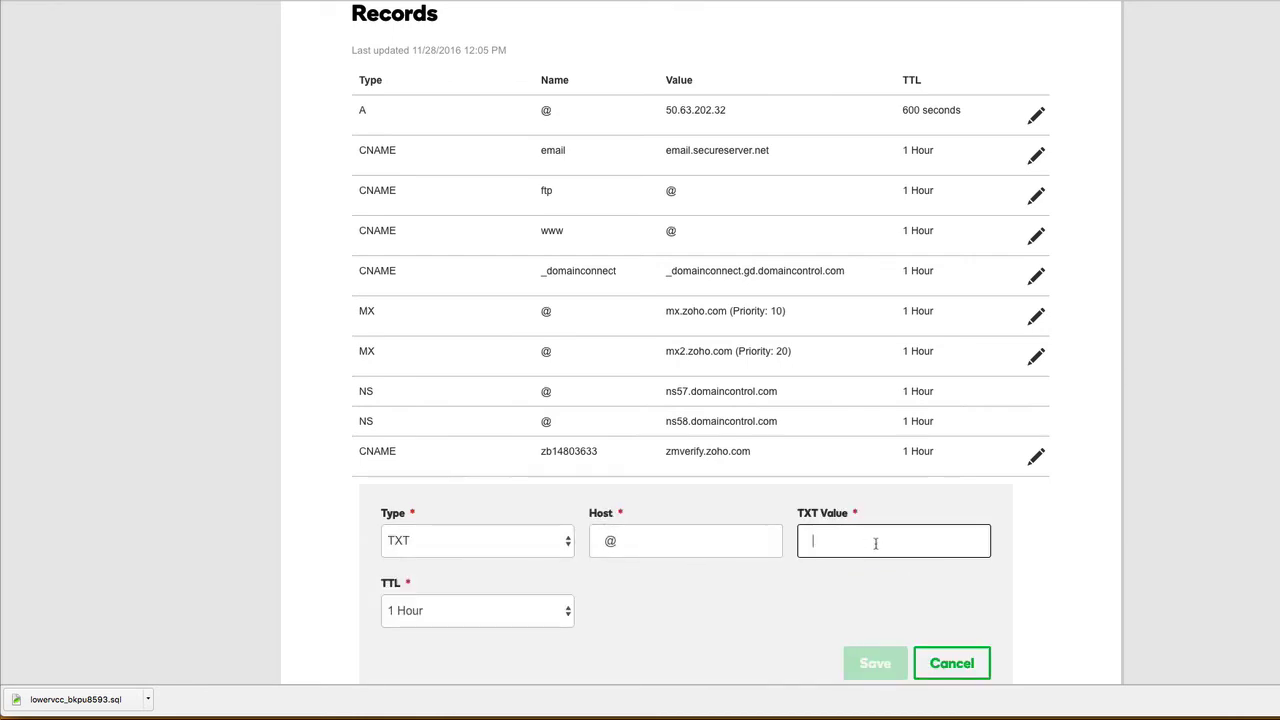
{"action": "key", "text": "ctrl+v"}
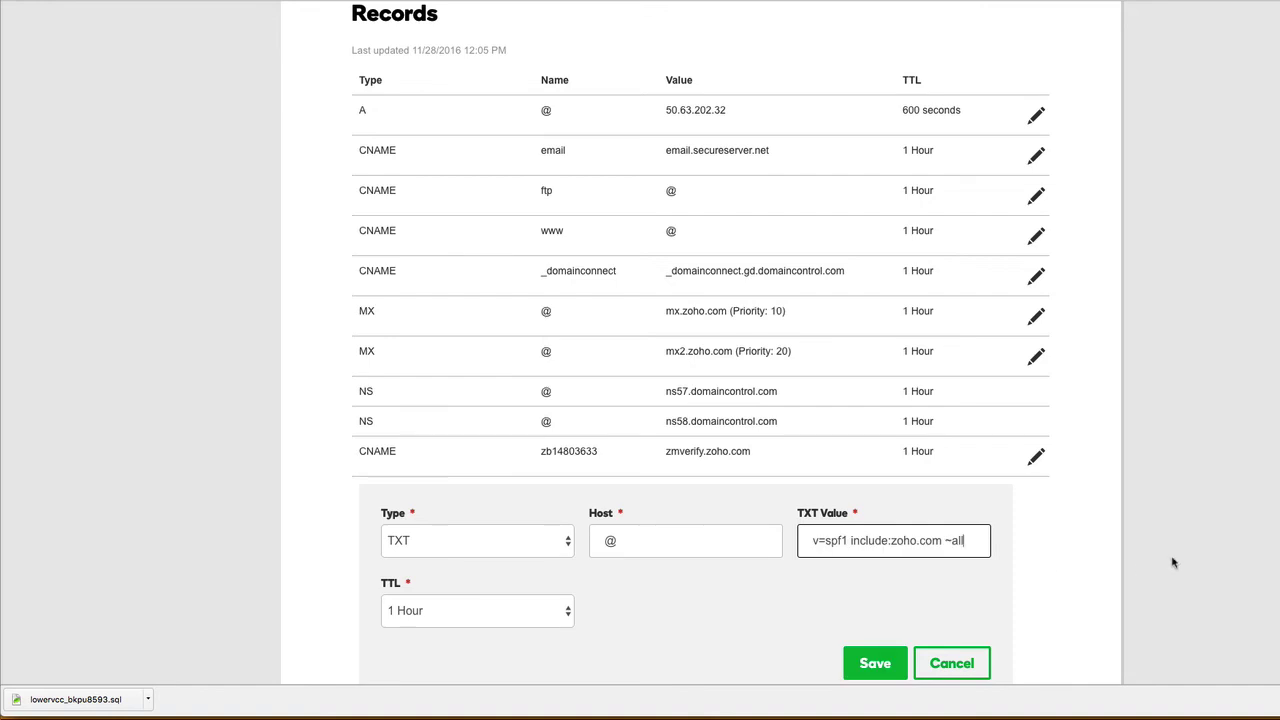
{"action": "scroll", "coordinate": [1171, 563], "scroll_direction": "down", "scroll_amount": 3}
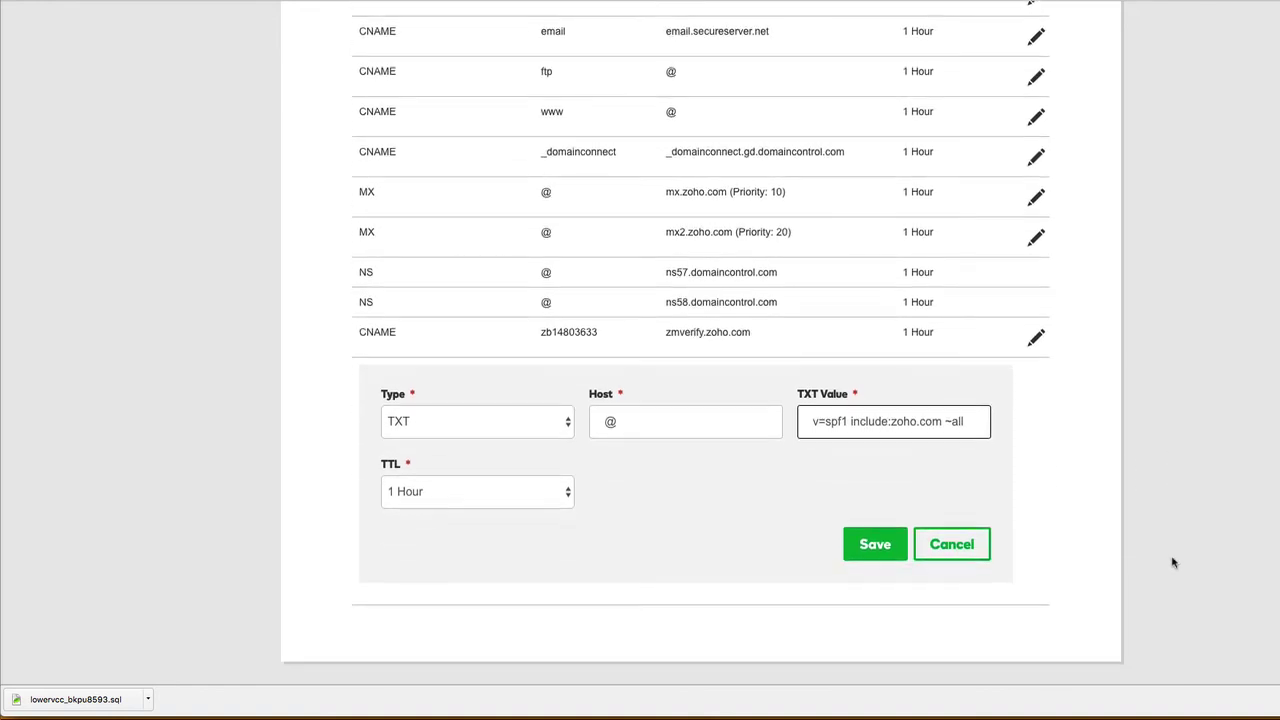
{"action": "left_click", "coordinate": [875, 543]}
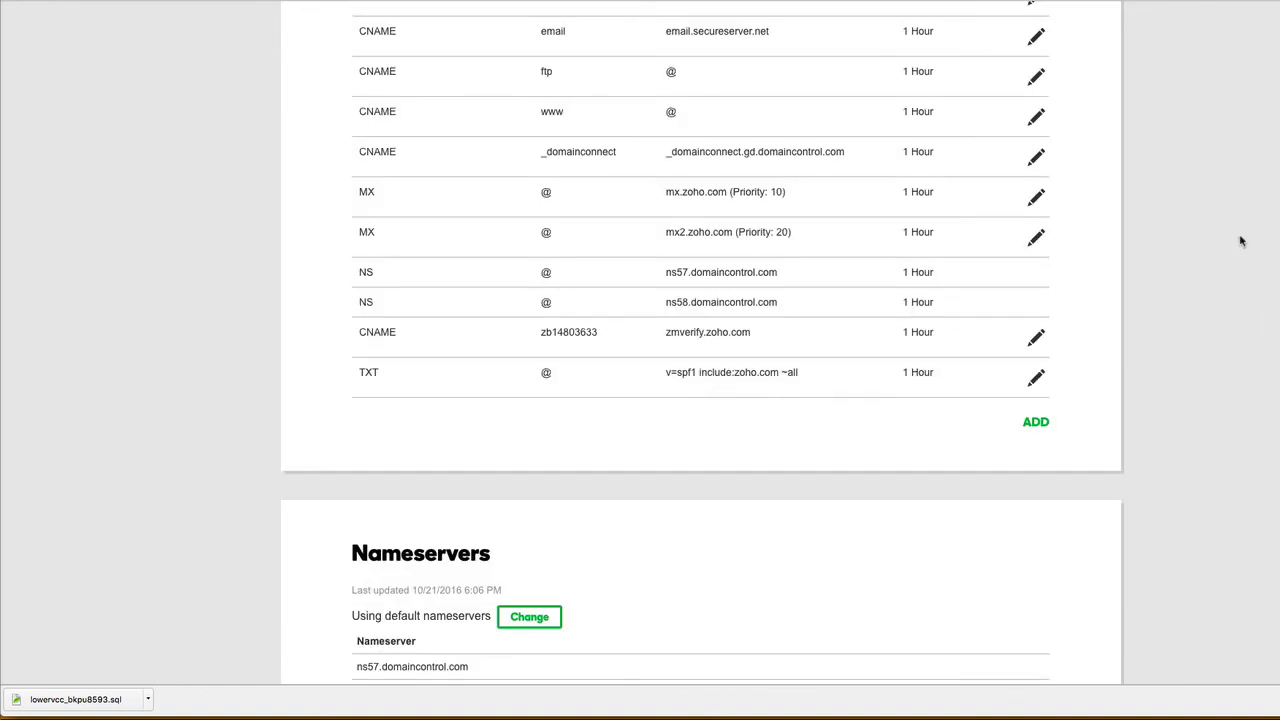
- Switch back to Zoho's SPF/DKIM stage and read the linked DKIM help page and the note on publishing the key as a TXT record
{"action": "key", "text": "super+Tab"}
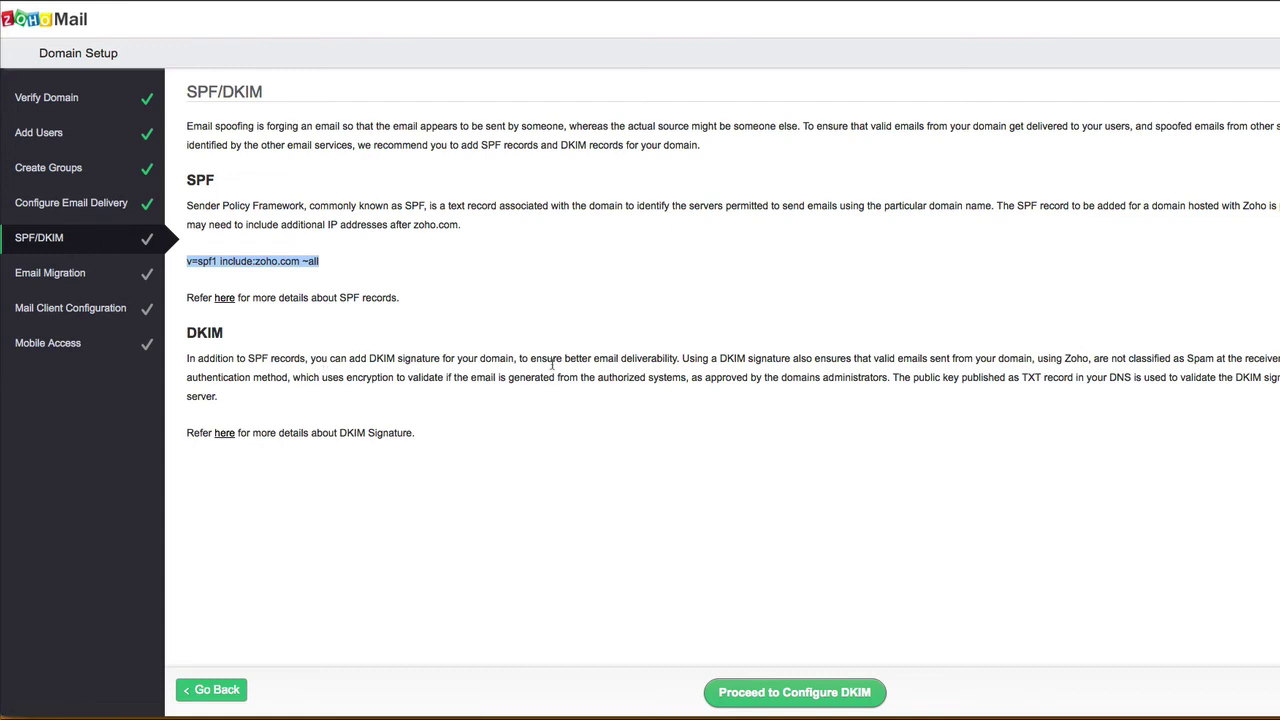
{"action": "left_click", "coordinate": [225, 434]}
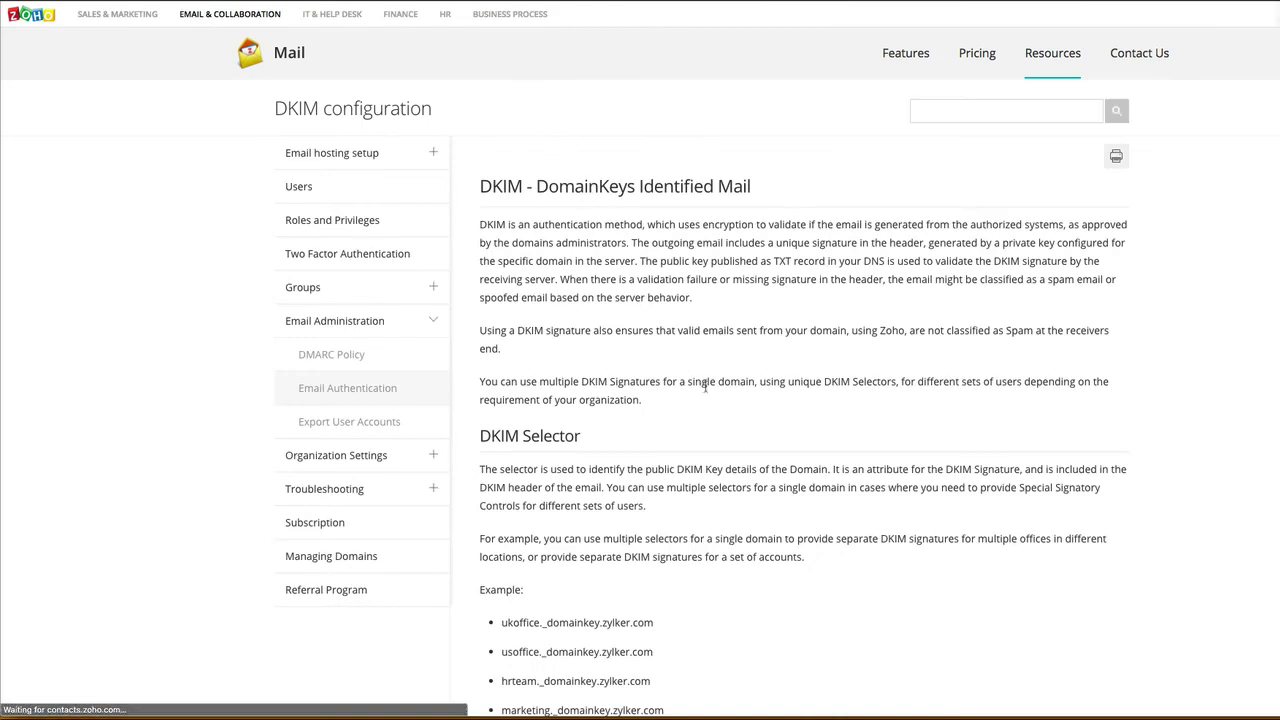
{"action": "scroll", "coordinate": [706, 388], "scroll_direction": "down", "scroll_amount": 3}
{"action": "scroll", "coordinate": [706, 388], "scroll_direction": "up", "scroll_amount": 3}
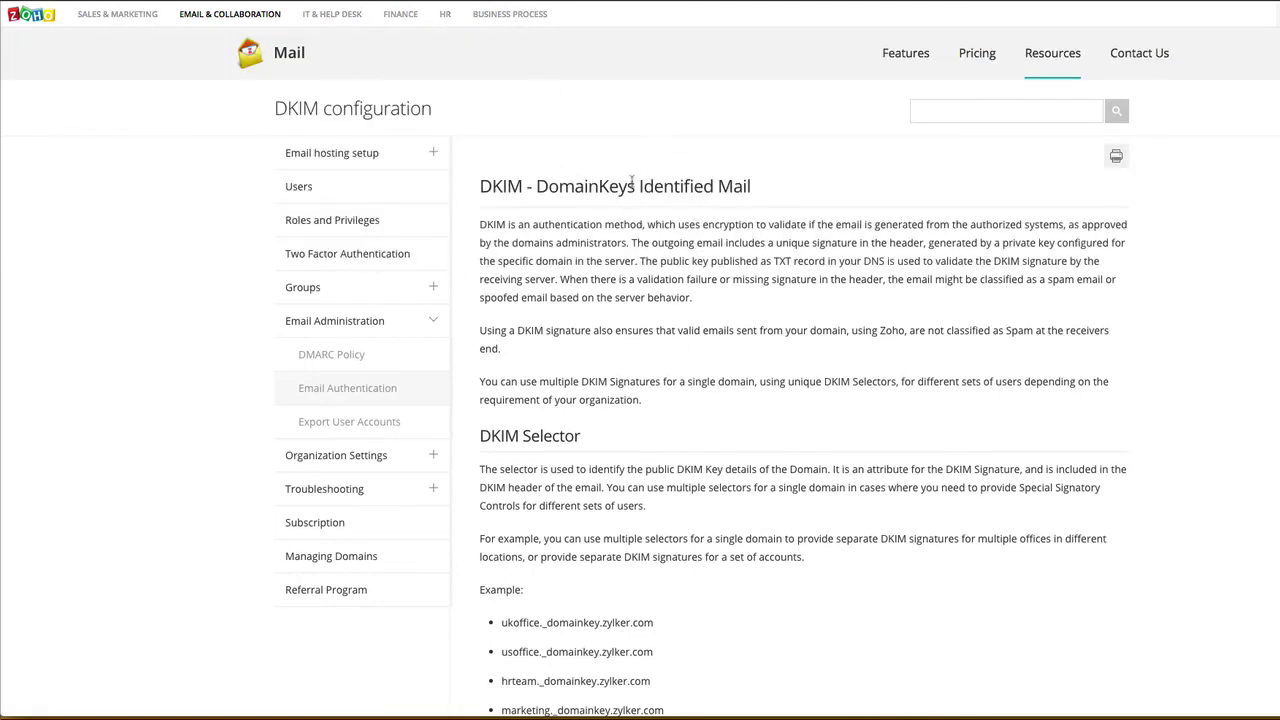
{"action": "left_click", "coordinate": [300, 2]}
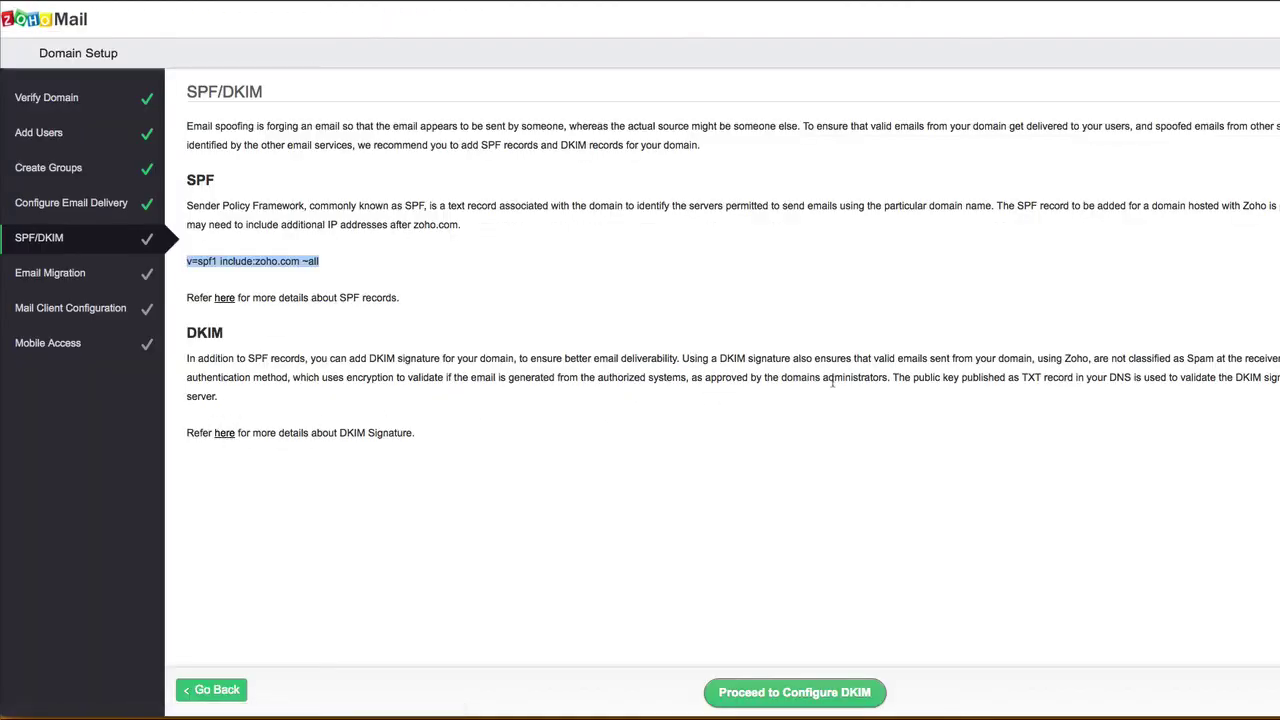
{"action": "left_click_drag", "start_coordinate": [1022, 377], "coordinate": [1045, 377]}
{"action": "left_click", "coordinate": [496, 286]}
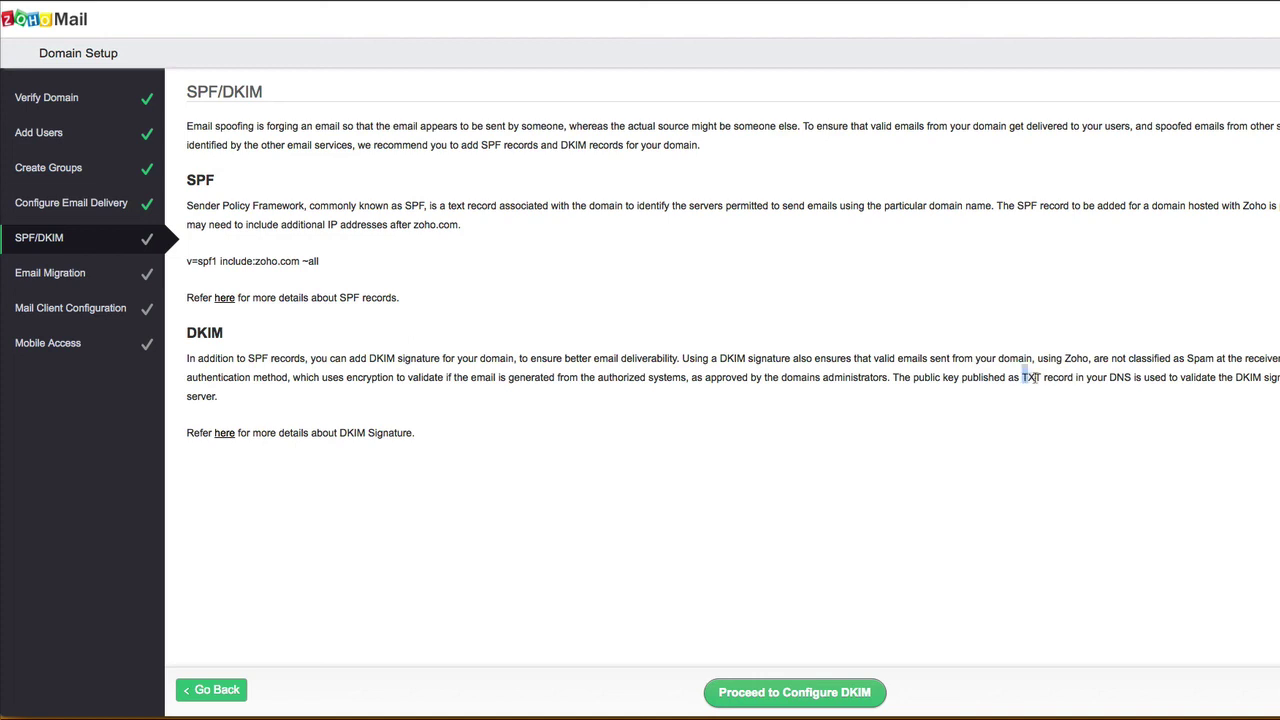
{"action": "left_click_drag", "start_coordinate": [1033, 377], "coordinate": [1045, 377]}
{"action": "left_click", "coordinate": [690, 441]}
- Continue the domain setup through Email Migration and Mail Client Configuration to Mobile Access, and review the mobile apps offered
{"action": "left_click", "coordinate": [100, 278]}
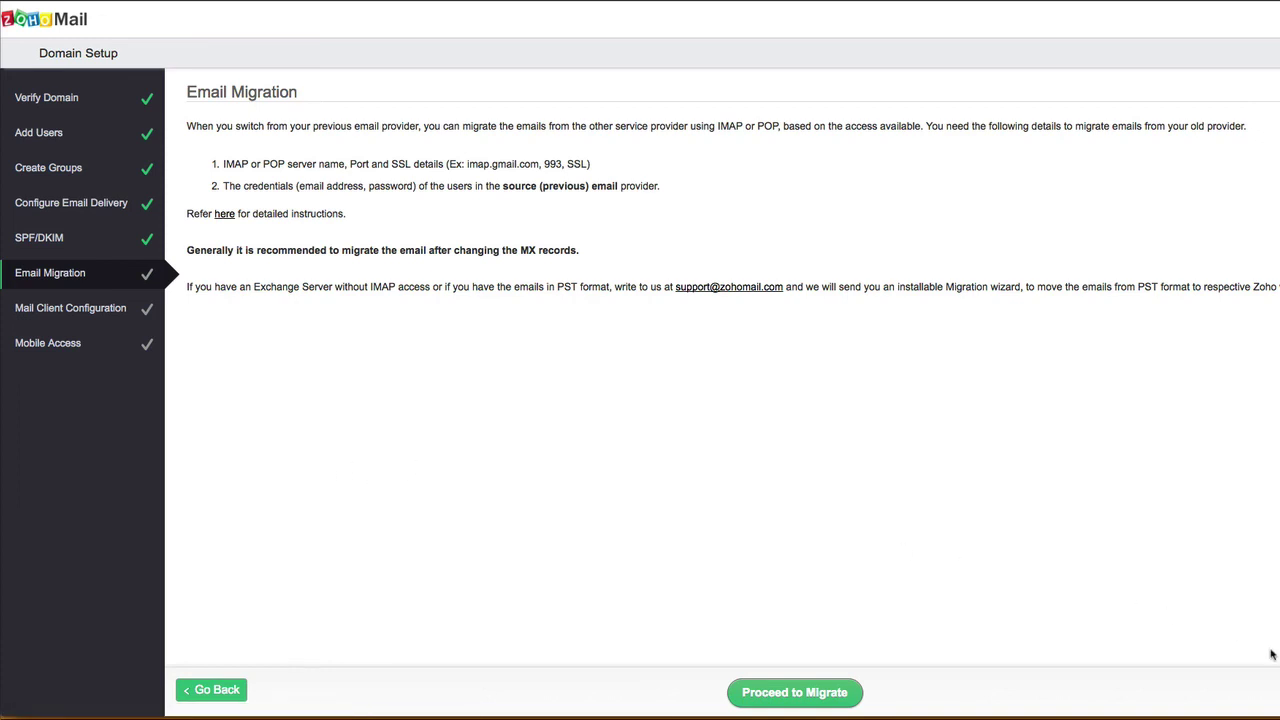
{"action": "left_click", "coordinate": [794, 692]}
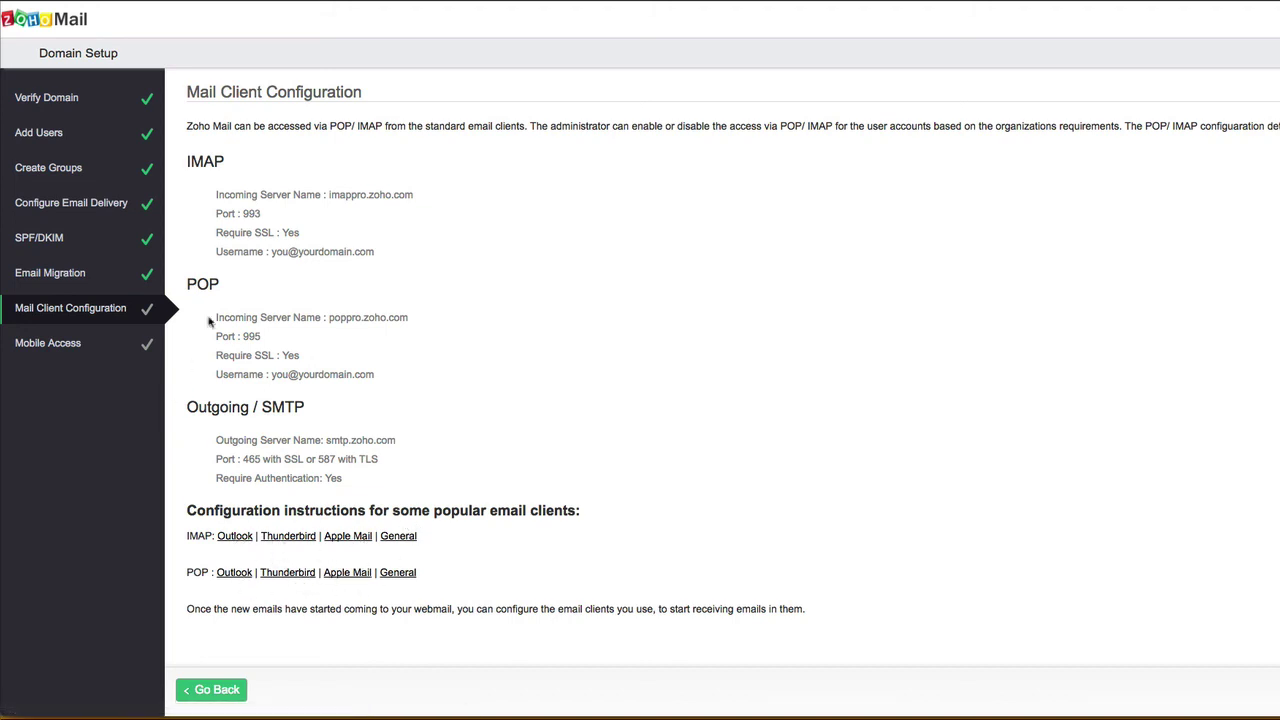
{"action": "left_click", "coordinate": [48, 343]}
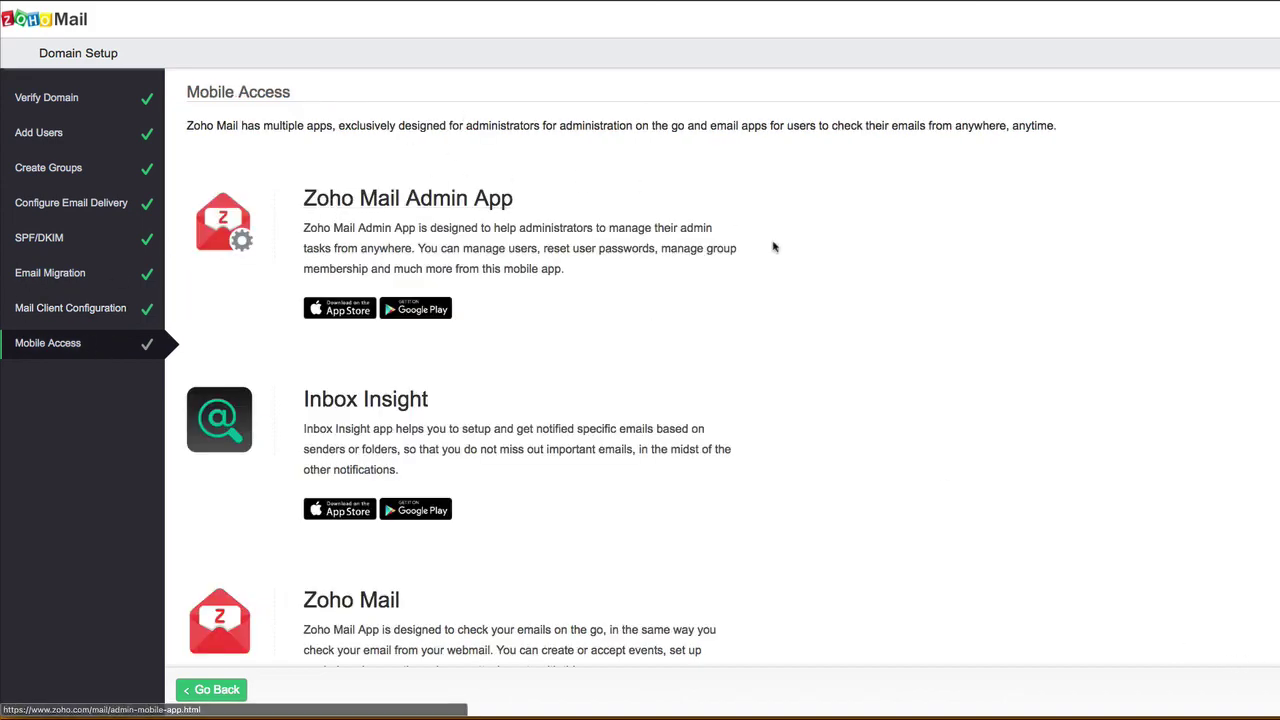
{"action": "scroll", "coordinate": [800, 298], "scroll_direction": "down", "scroll_amount": 3}
{"action": "scroll", "coordinate": [843, 301], "scroll_direction": "up", "scroll_amount": 3}
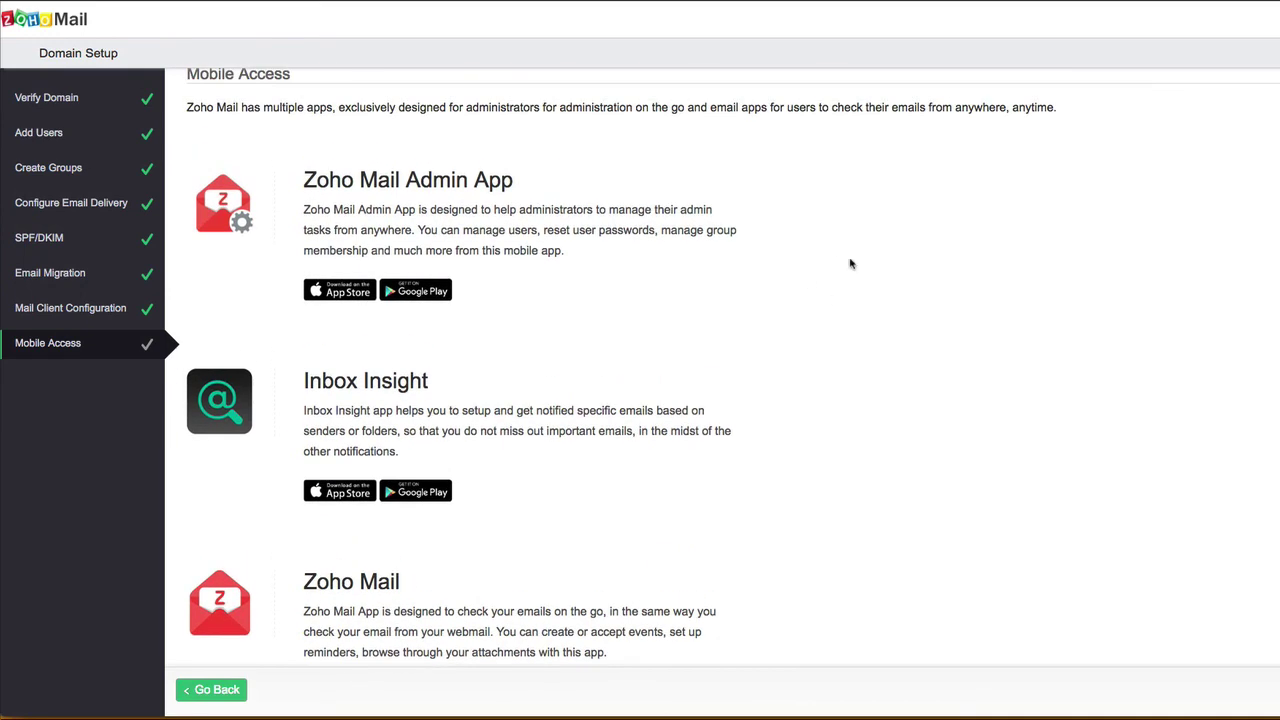
{"action": "scroll", "coordinate": [827, 318], "scroll_direction": "down", "scroll_amount": 3}
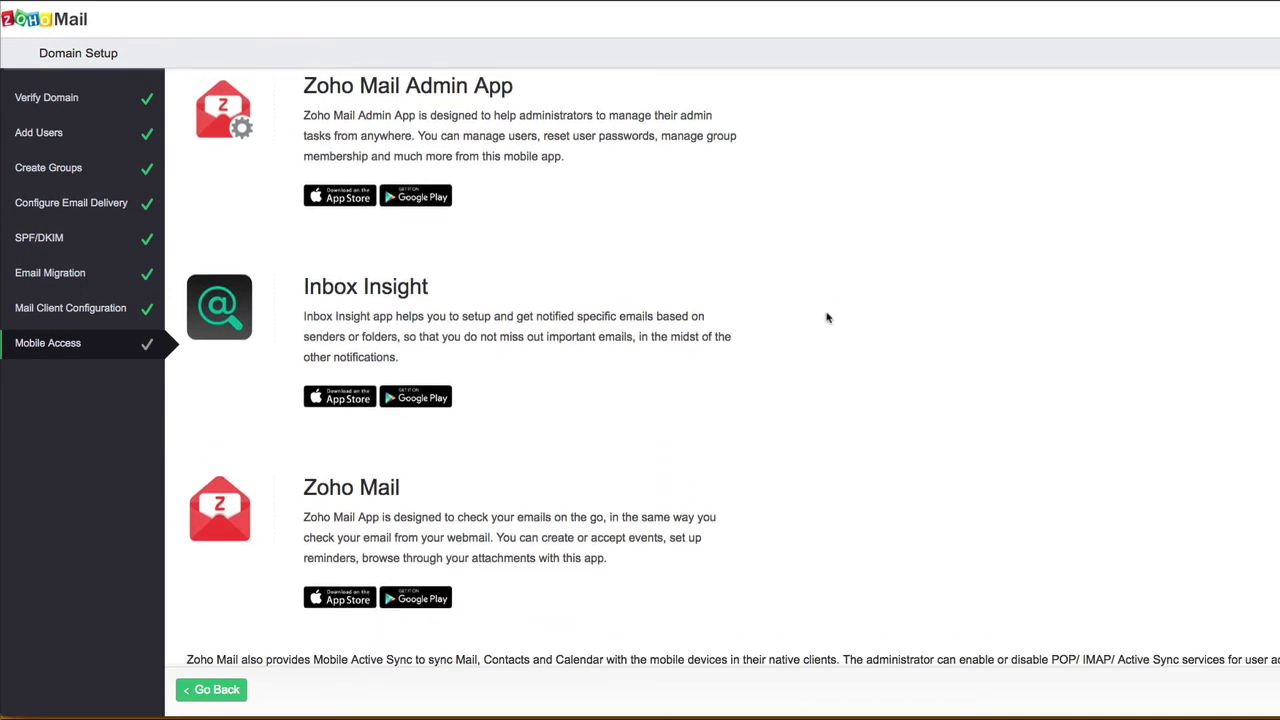
{"action": "scroll", "coordinate": [827, 318], "scroll_direction": "up", "scroll_amount": 2}
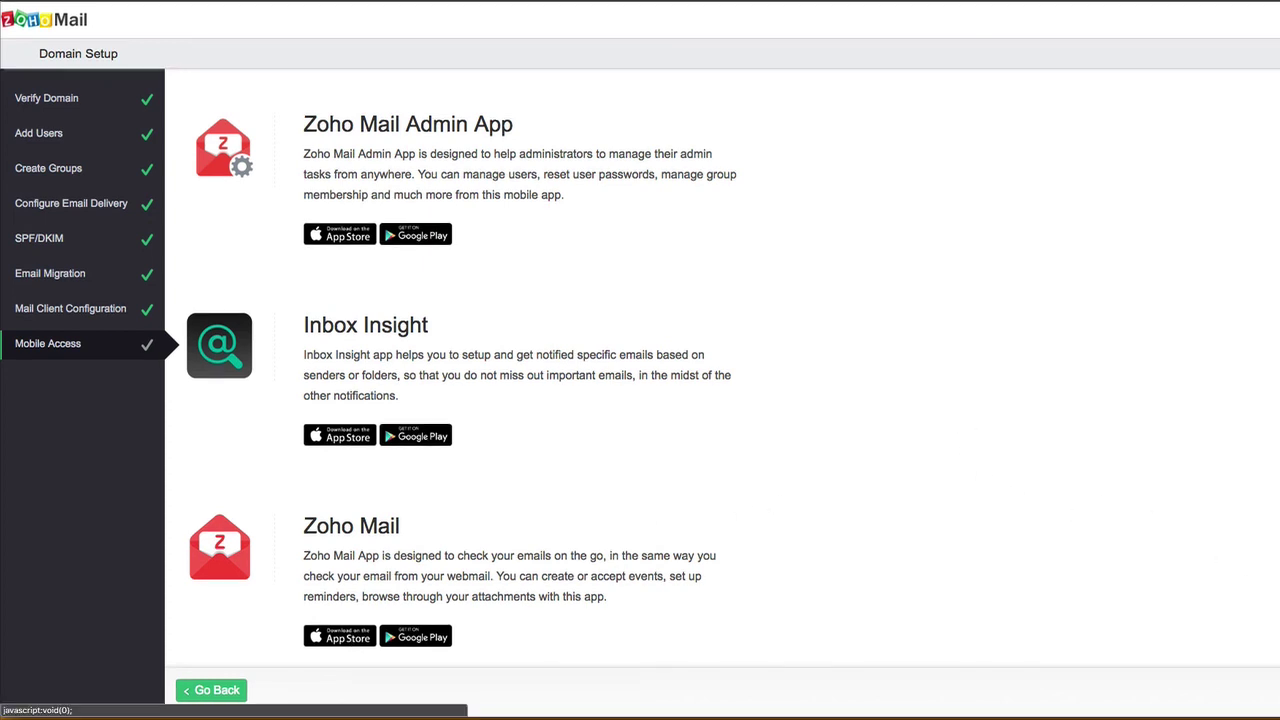
- Finish the domain setup, open the Zoho Mail inbox and dismiss the Streams feature spotlight
{"action": "left_click", "coordinate": [1279, 690]}
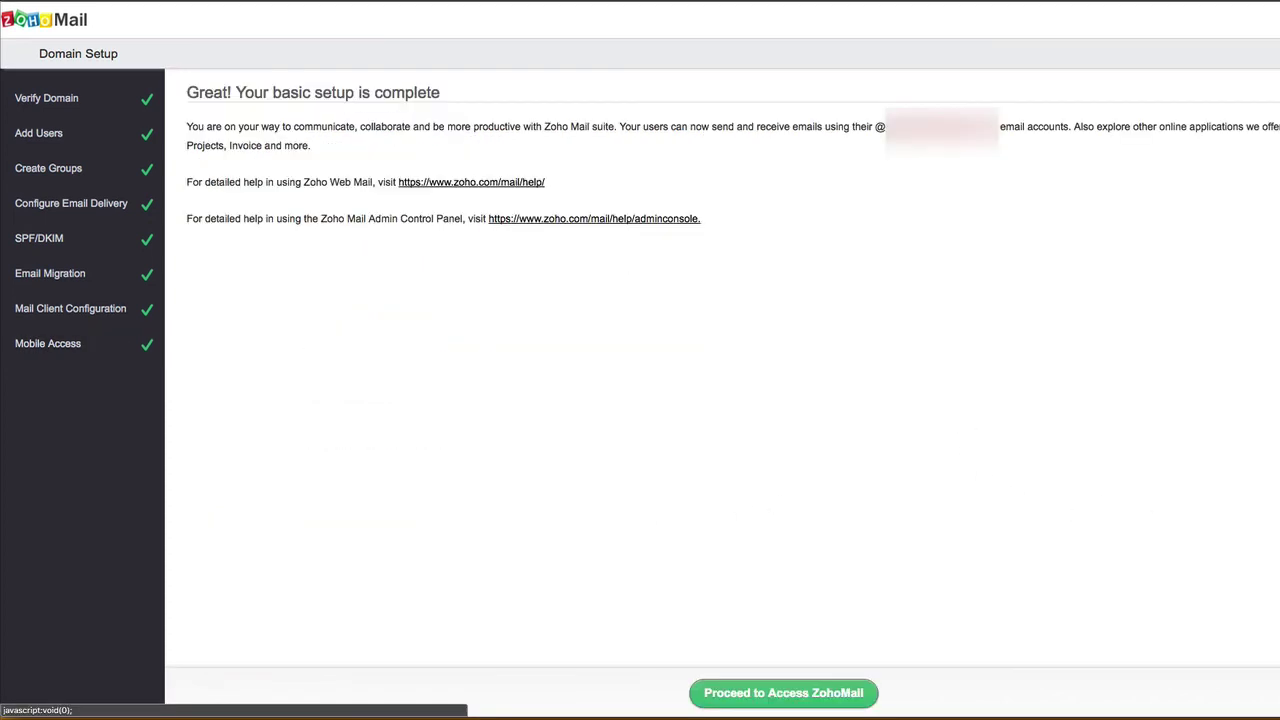
{"action": "left_click", "coordinate": [823, 694]}
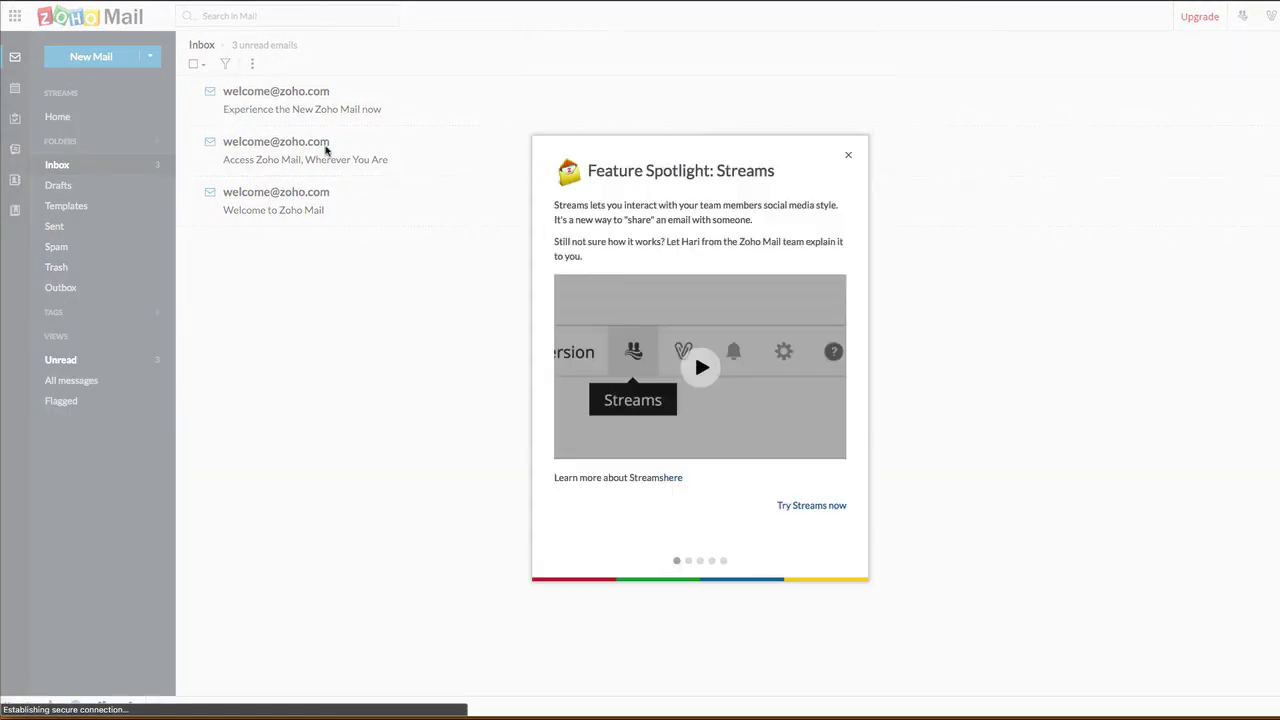
{"action": "left_click", "coordinate": [850, 158]}
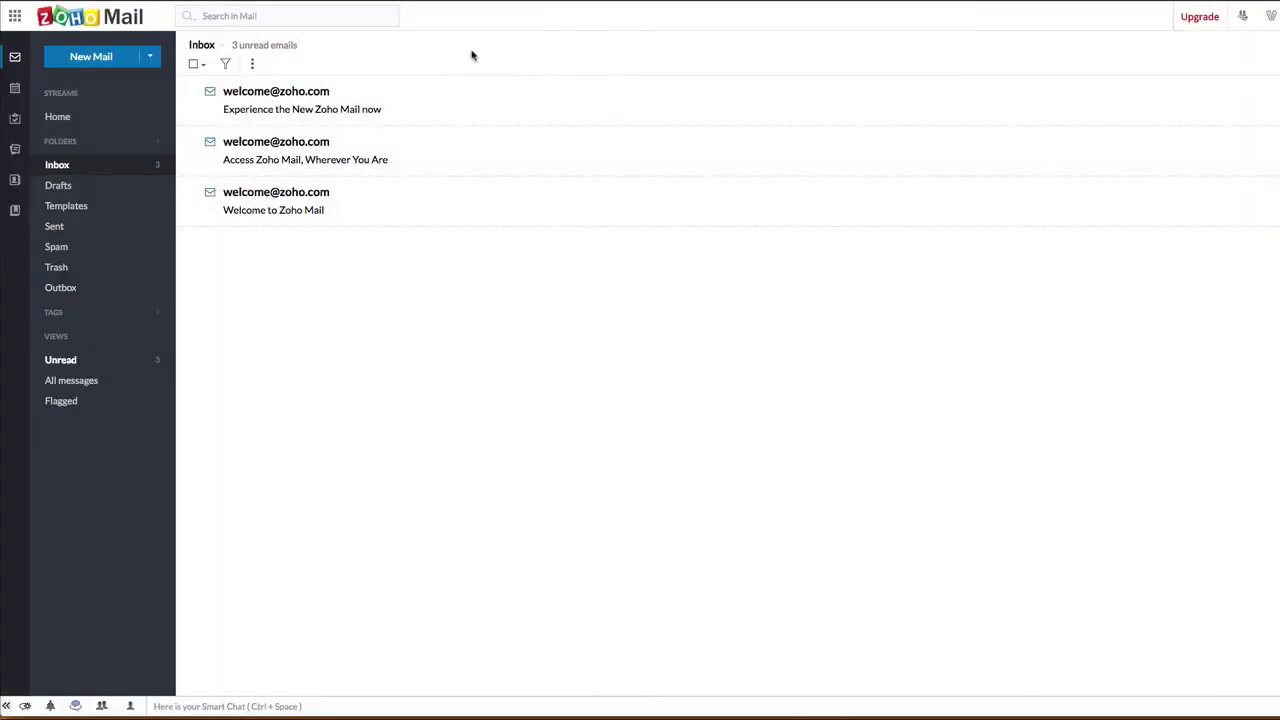